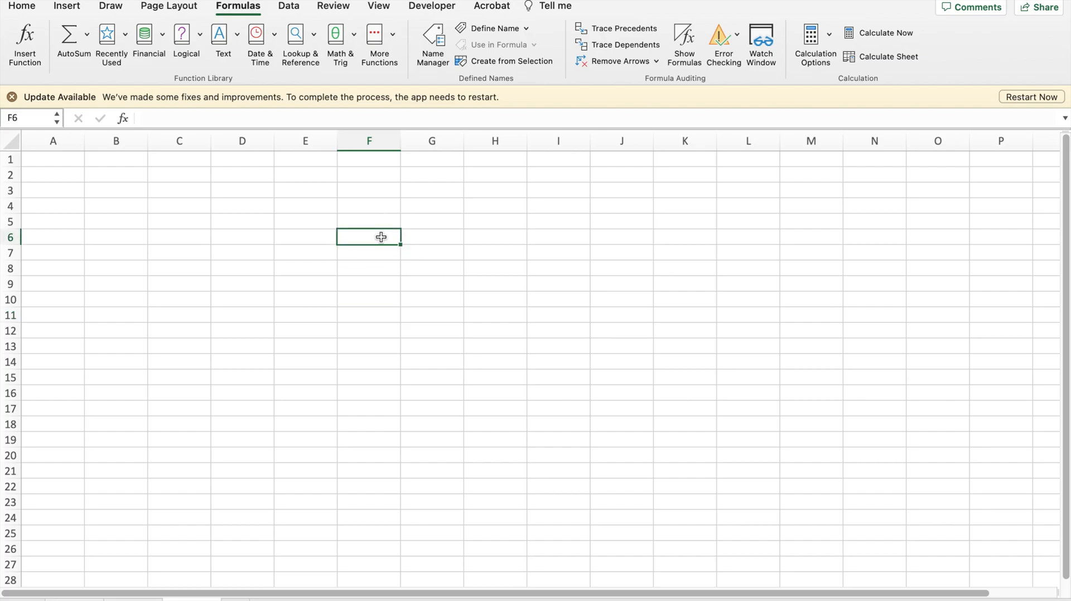
- Enter the value 3.44 in cell G6
{"action": "key", "text": "Right"}
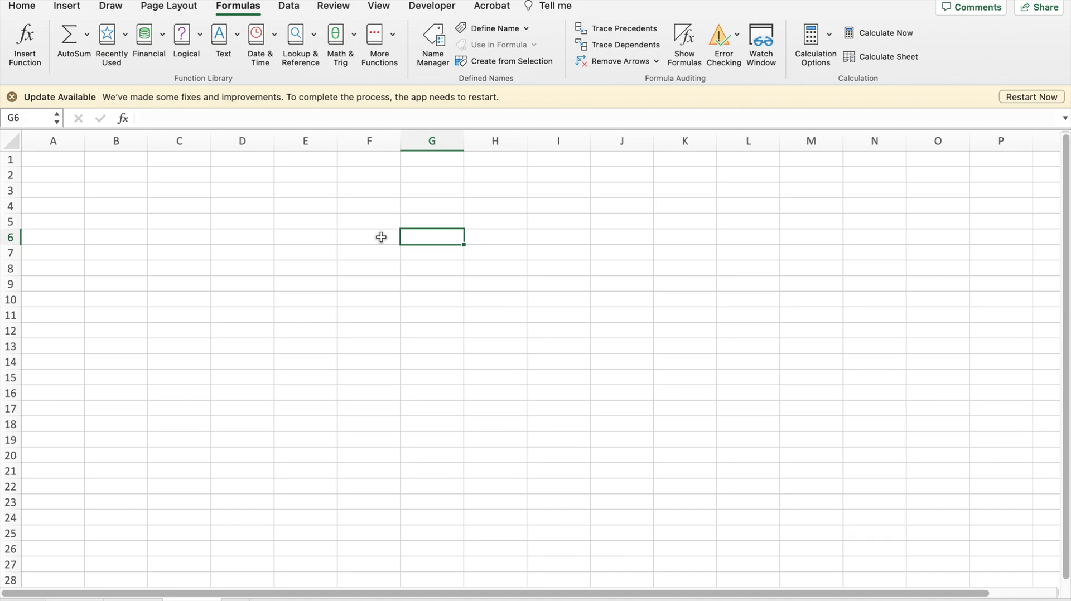
{"action": "type", "text": "3.44"}
{"action": "key", "text": "Return"}
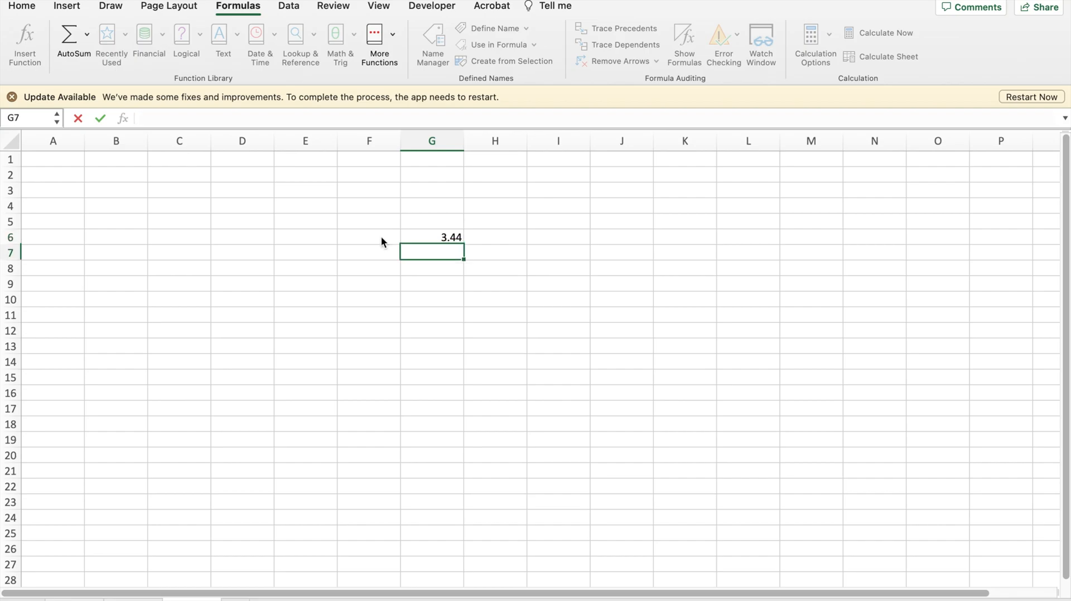
- Center the contents of column G horizontally
{"action": "left_click", "coordinate": [431, 140]}
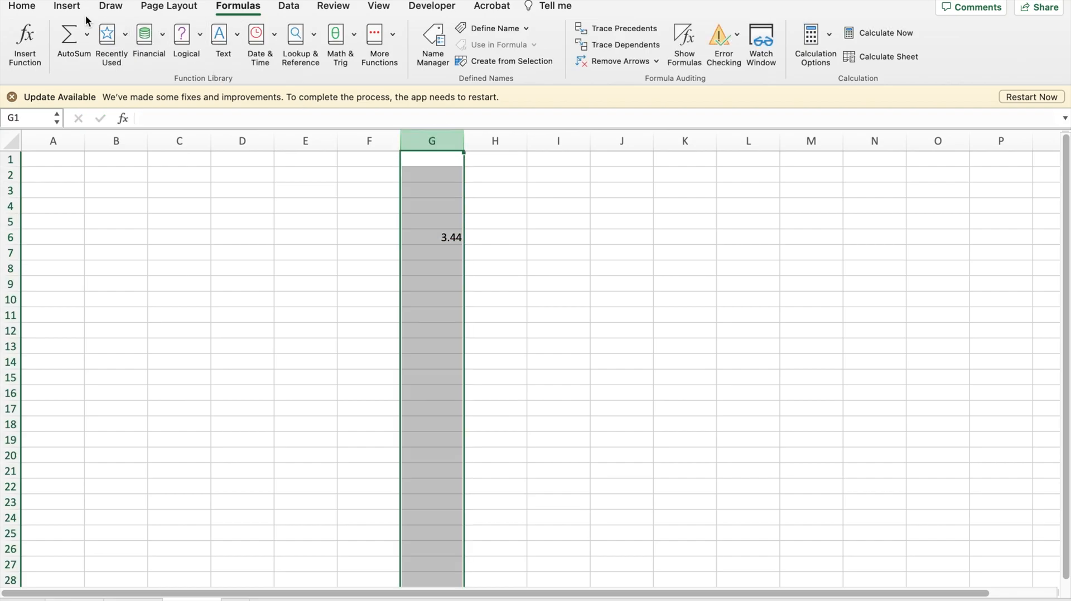
{"action": "left_click", "coordinate": [21, 6]}
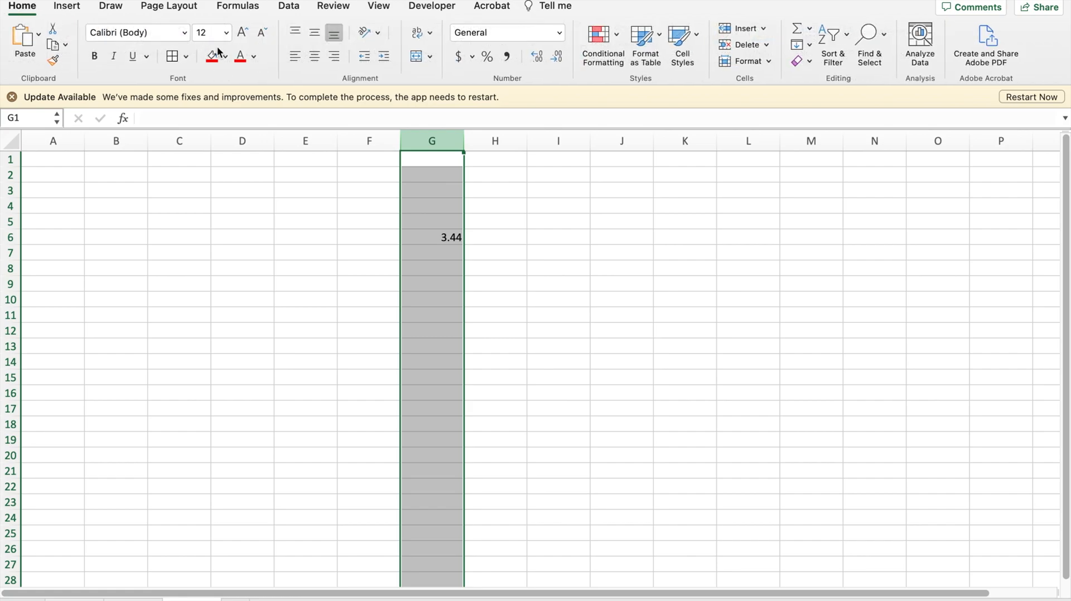
{"action": "left_click", "coordinate": [314, 55]}
{"action": "left_click", "coordinate": [489, 299]}
- Fill cell G8 with a light gray theme color
{"action": "left_click", "coordinate": [424, 266]}
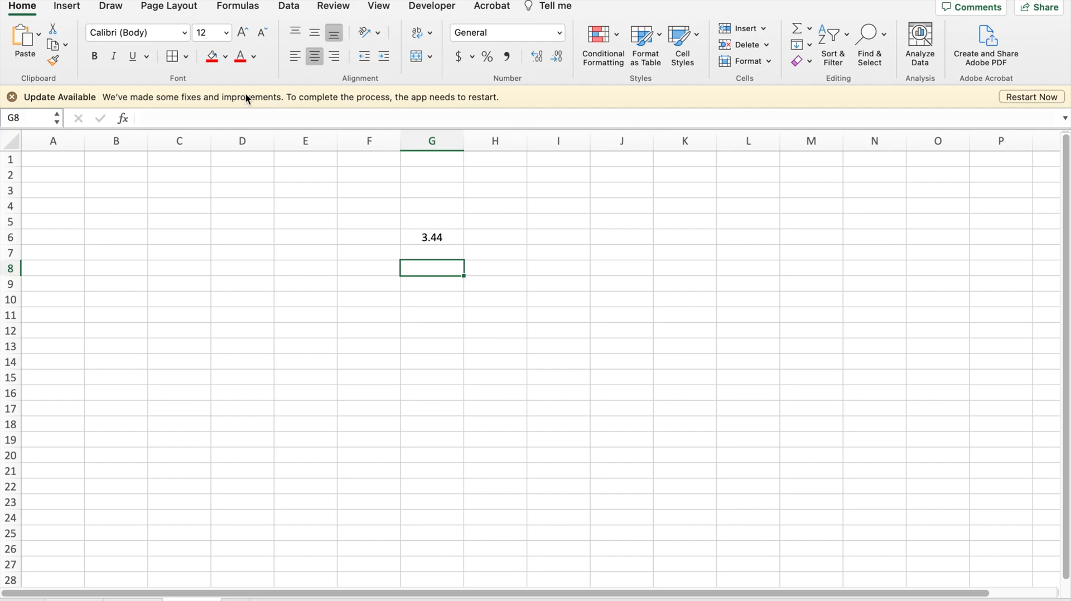
{"action": "left_click", "coordinate": [226, 56]}
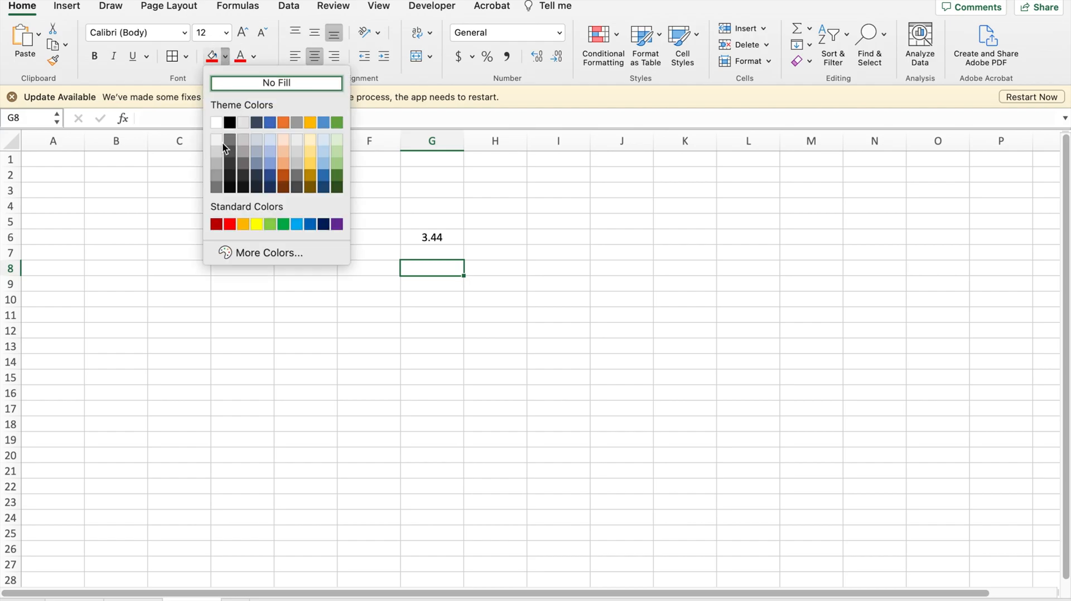
{"action": "left_click", "coordinate": [225, 148]}
{"action": "left_click", "coordinate": [450, 299]}
- Enter a ROUND formula in cell G8 that rounds G6 to 1 decimal place, =ROUND(G6,1)
{"action": "left_click", "coordinate": [434, 270]}
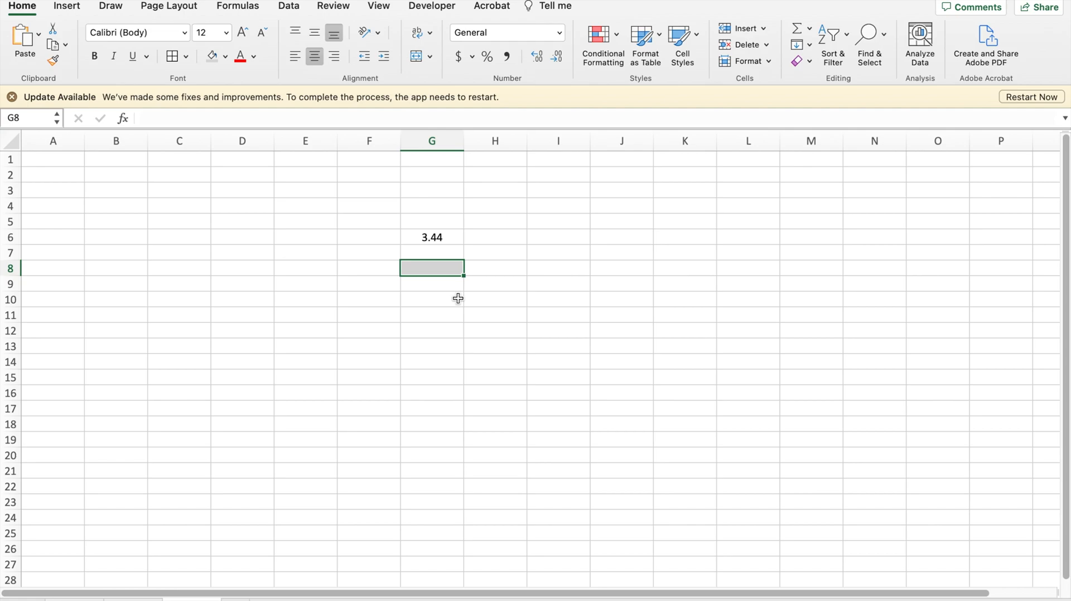
{"action": "type", "text": "=R"}
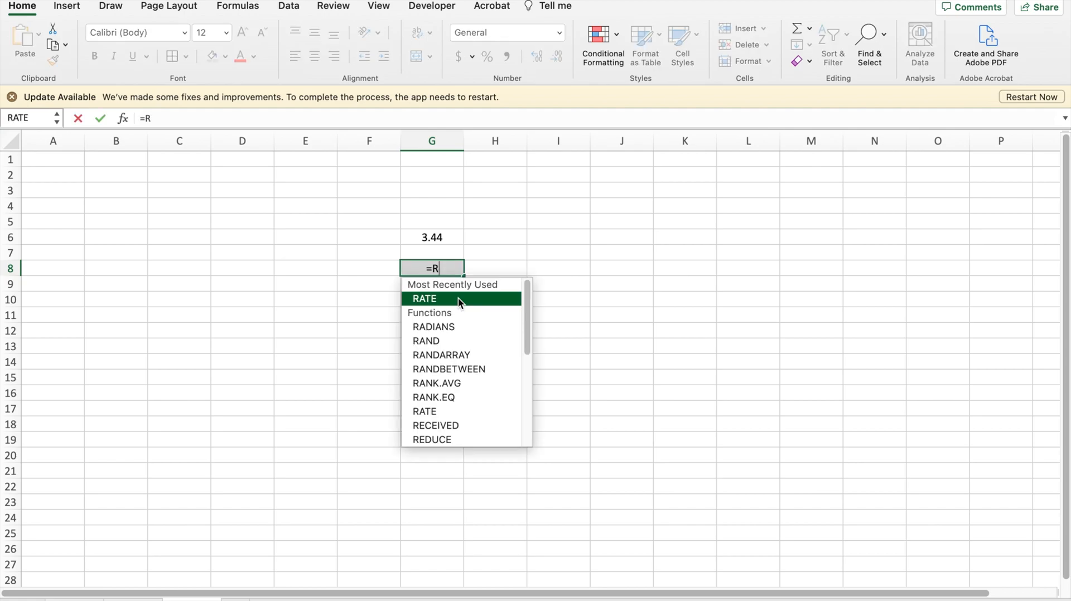
{"action": "type", "text": "ound"}
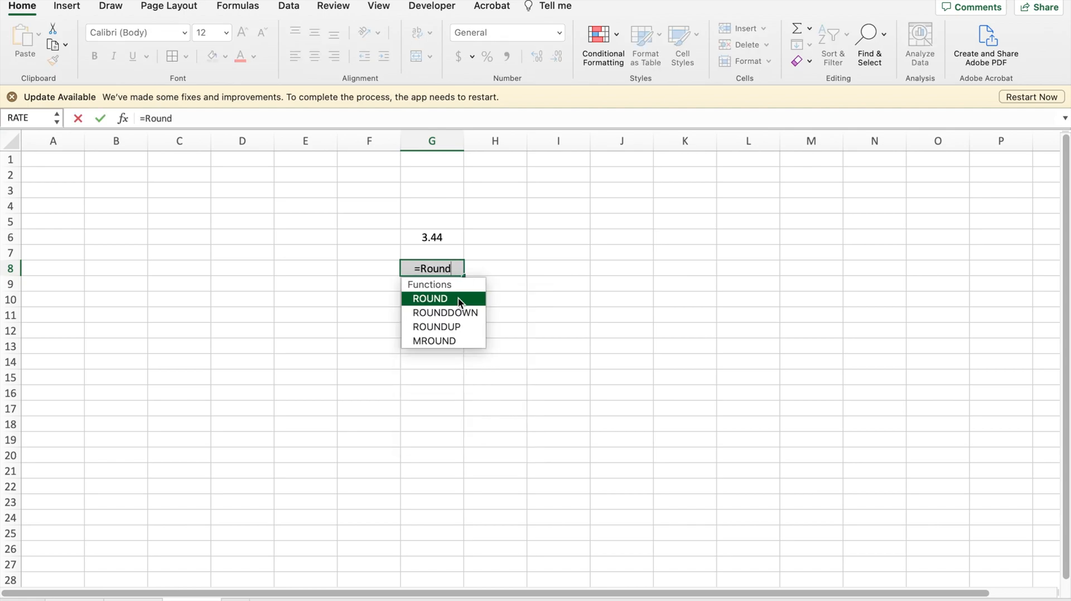
{"action": "key", "text": "Tab"}
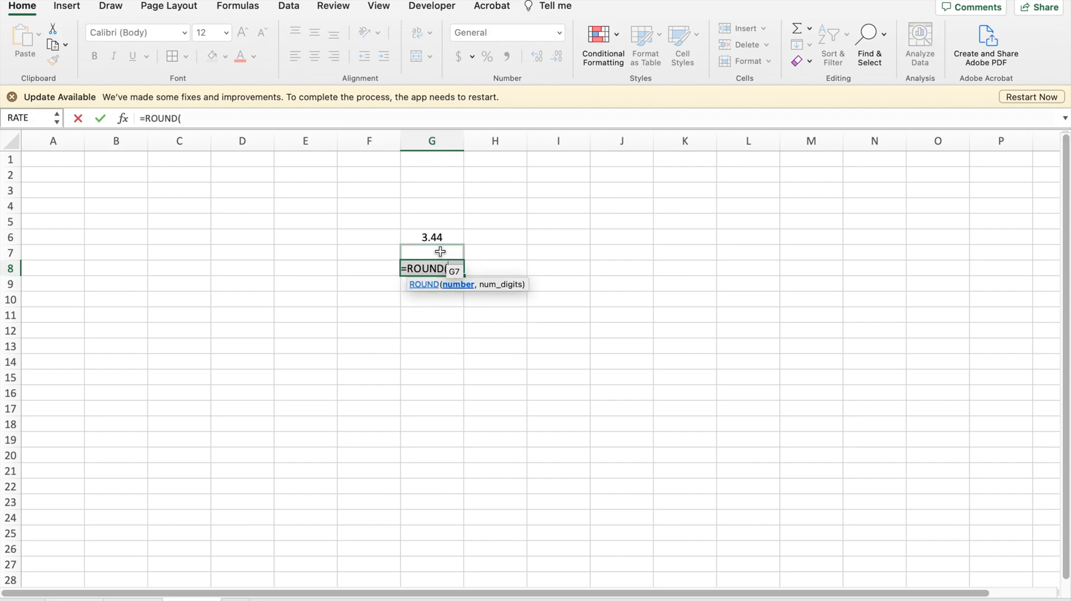
{"action": "left_click", "coordinate": [420, 239]}
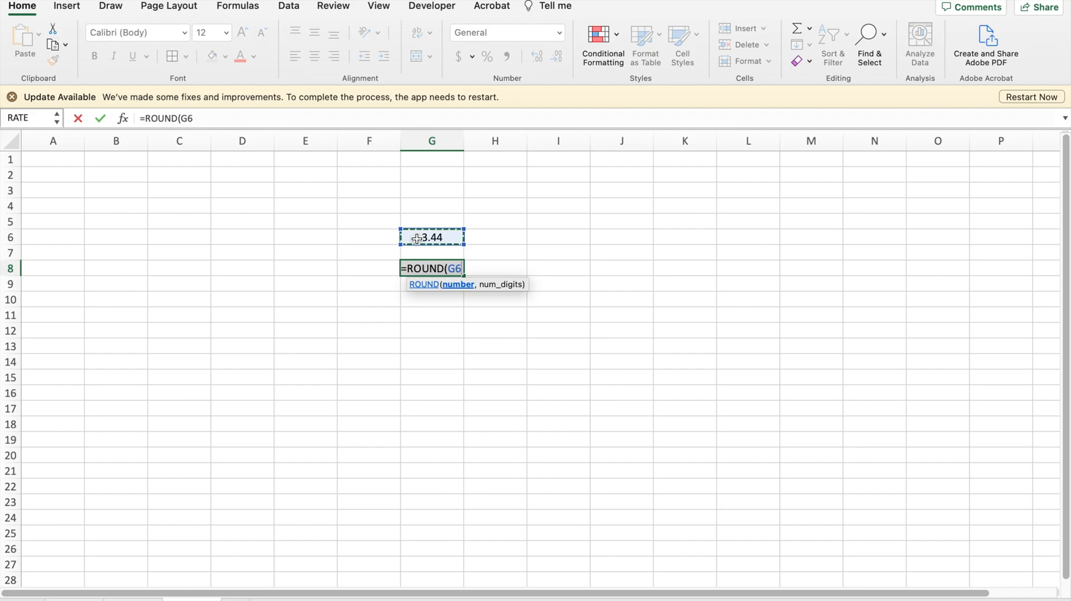
{"action": "type", "text": ","}
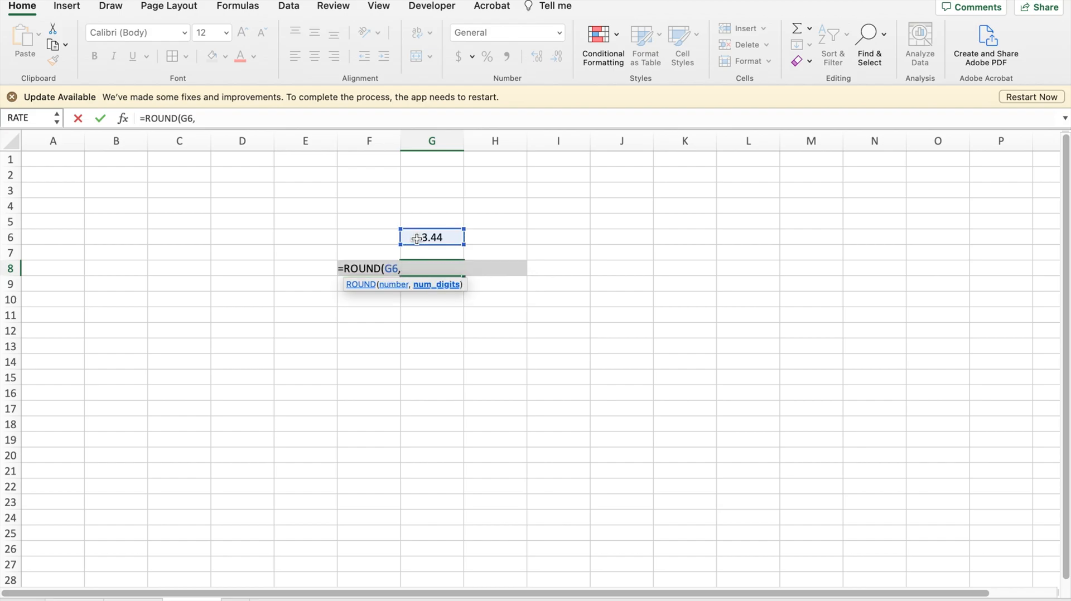
{"action": "type", "text": "1)"}
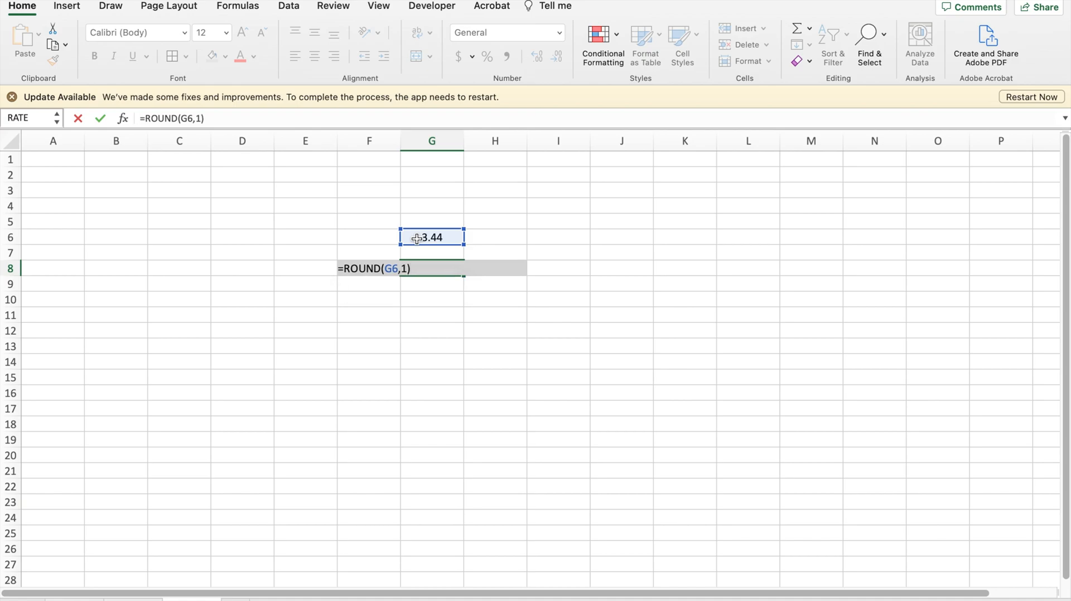
{"action": "key", "text": "Return"}
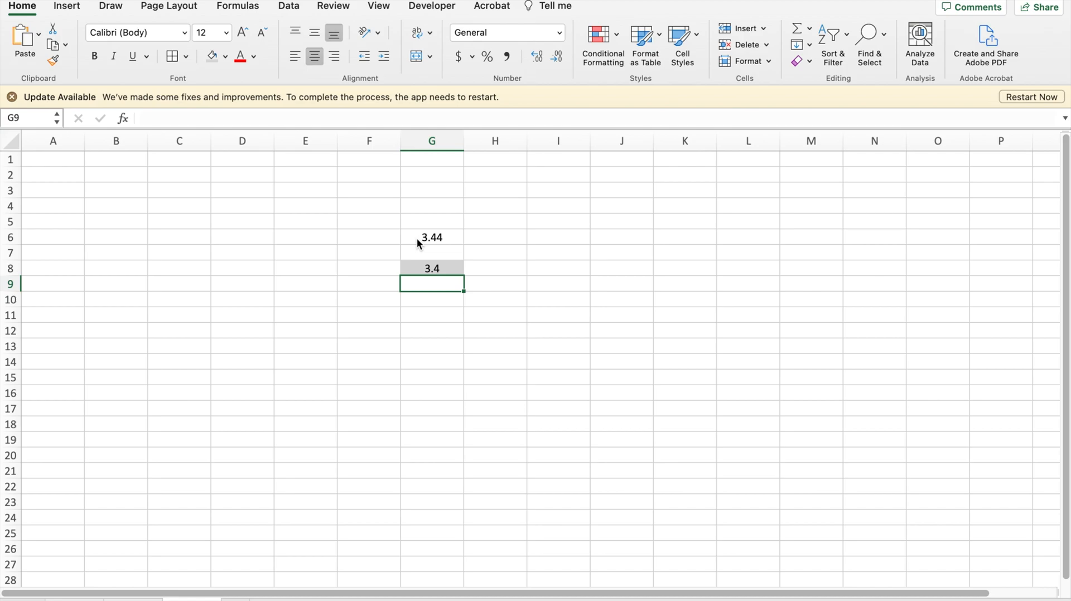
- Replace the formula in G8 with =ROUNDUP(G6,1) to round the number up to 1 decimal place
{"action": "key", "text": "Up"}
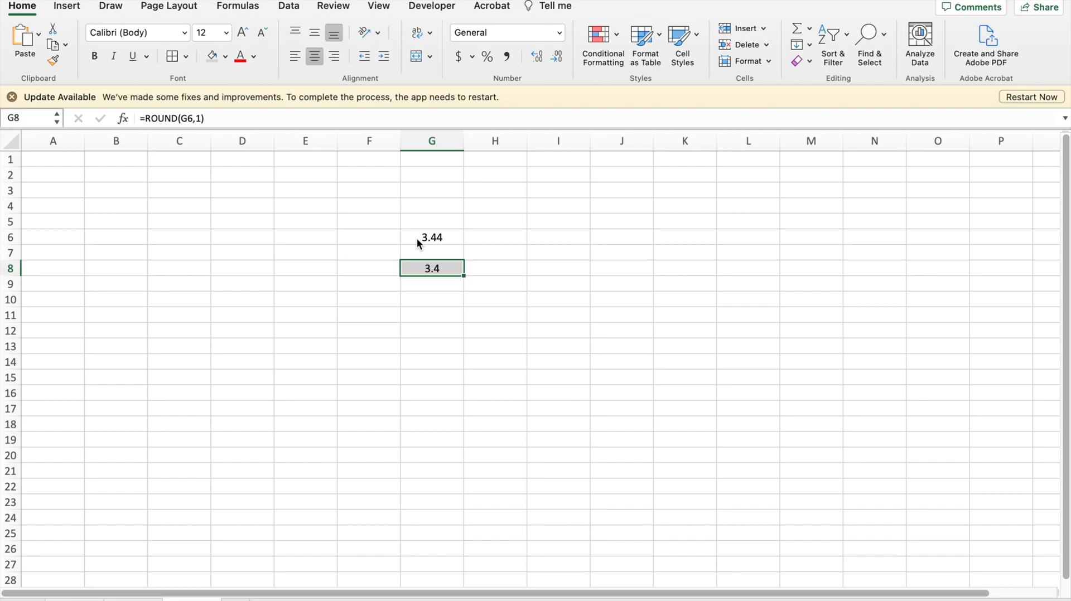
{"action": "type", "text": "="}
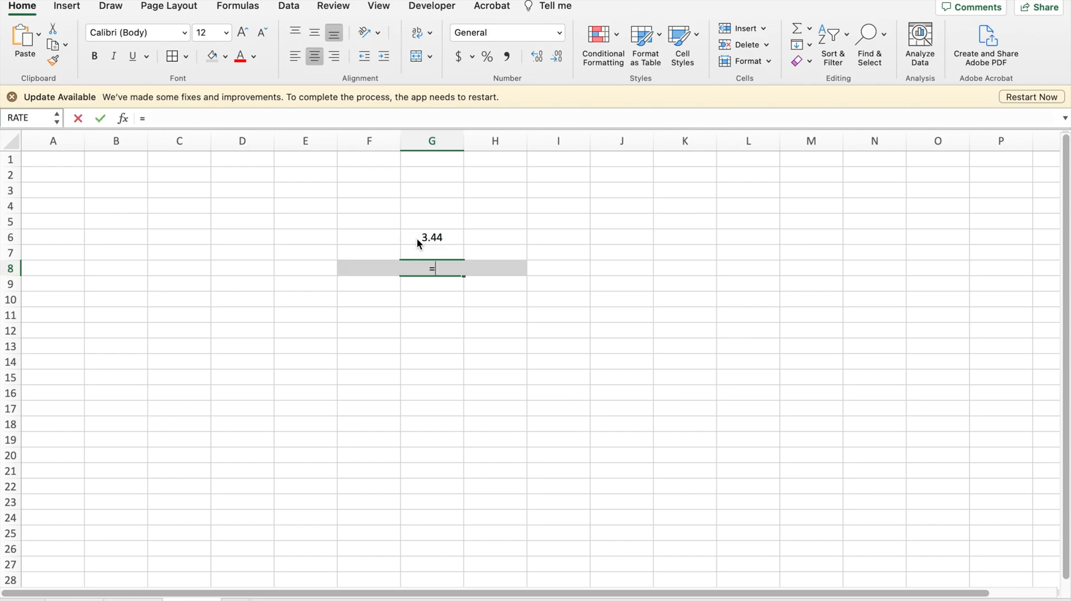
{"action": "type", "text": "round"}
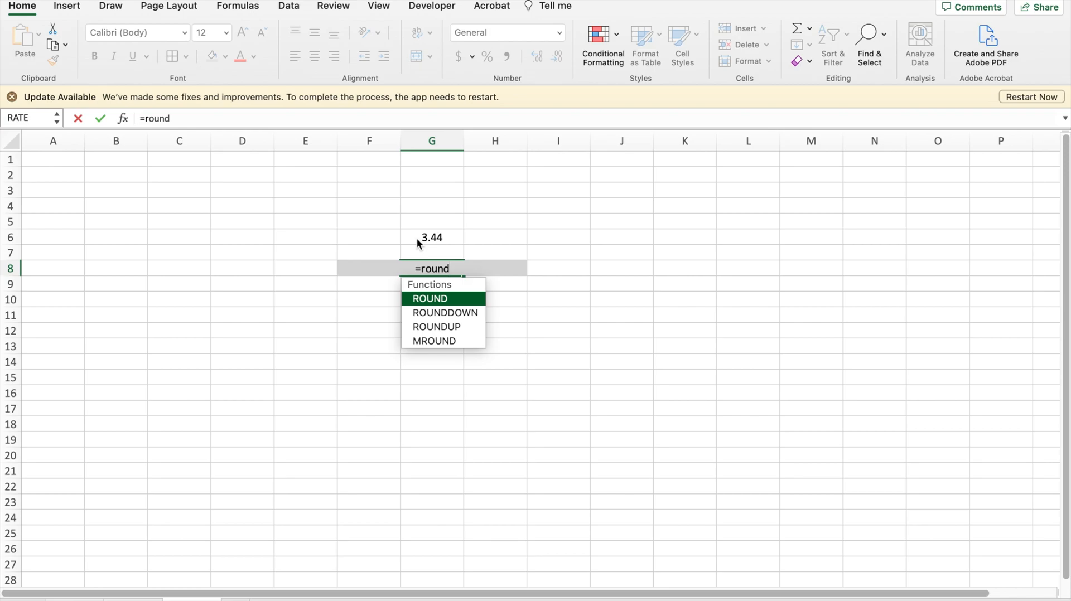
{"action": "left_click", "coordinate": [436, 324]}
{"action": "double_click", "coordinate": [435, 325]}
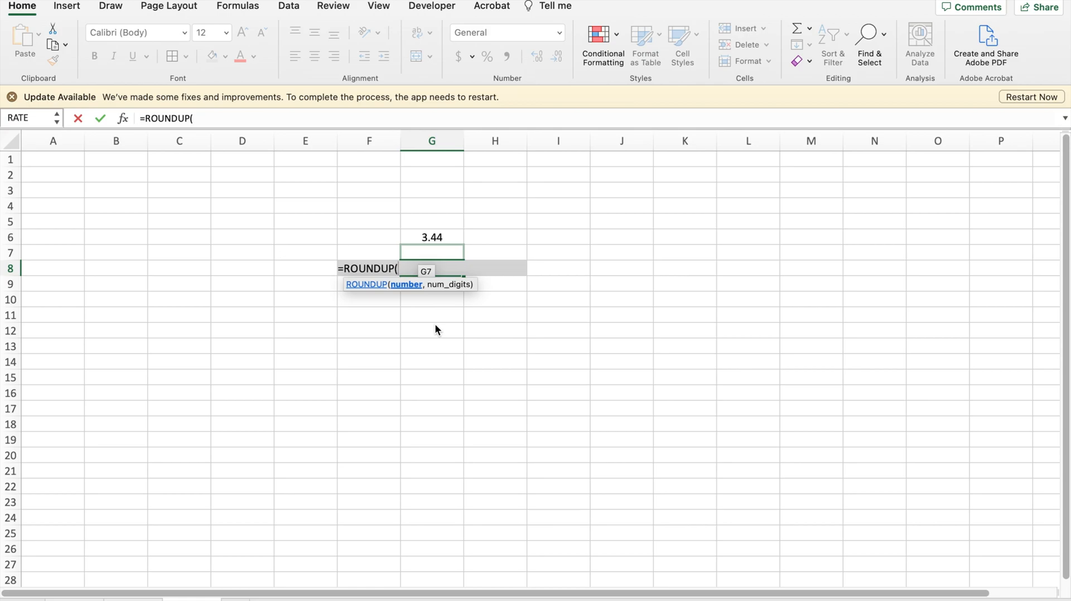
{"action": "left_click", "coordinate": [425, 235]}
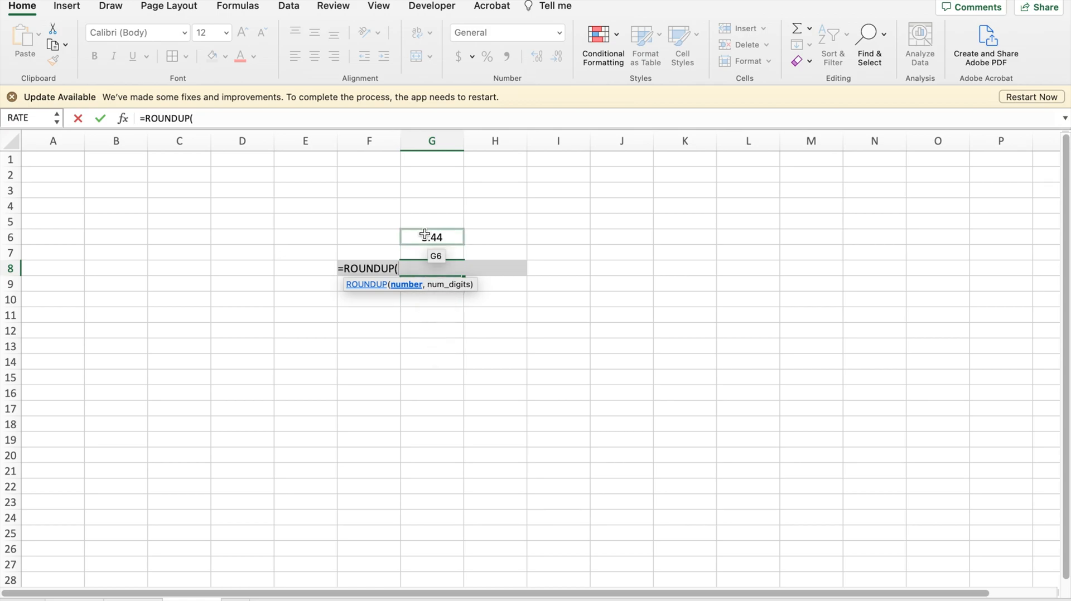
{"action": "type", "text": ","}
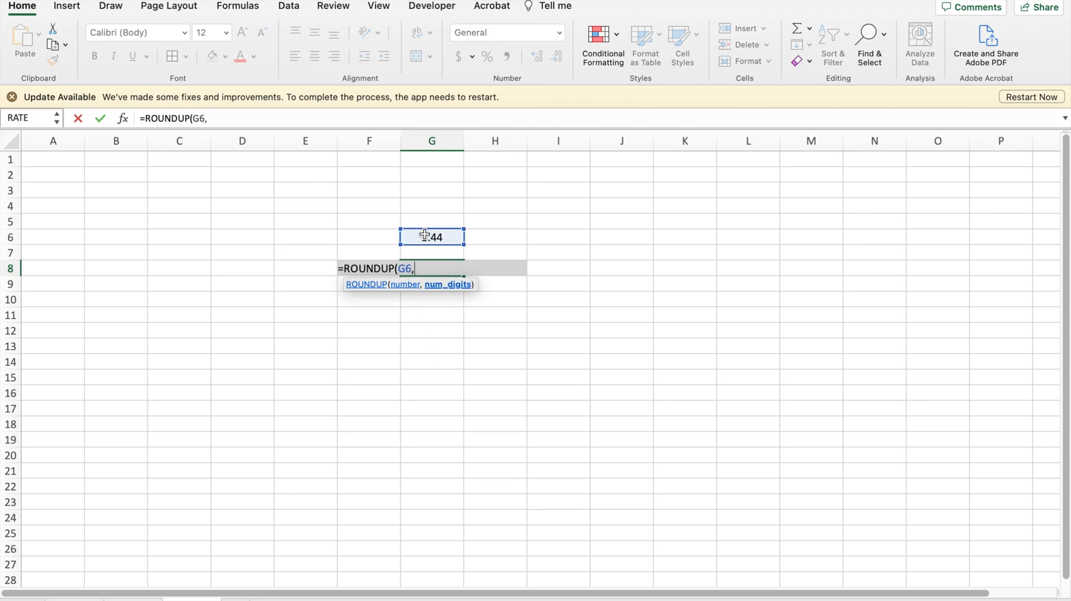
{"action": "type", "text": "1)"}
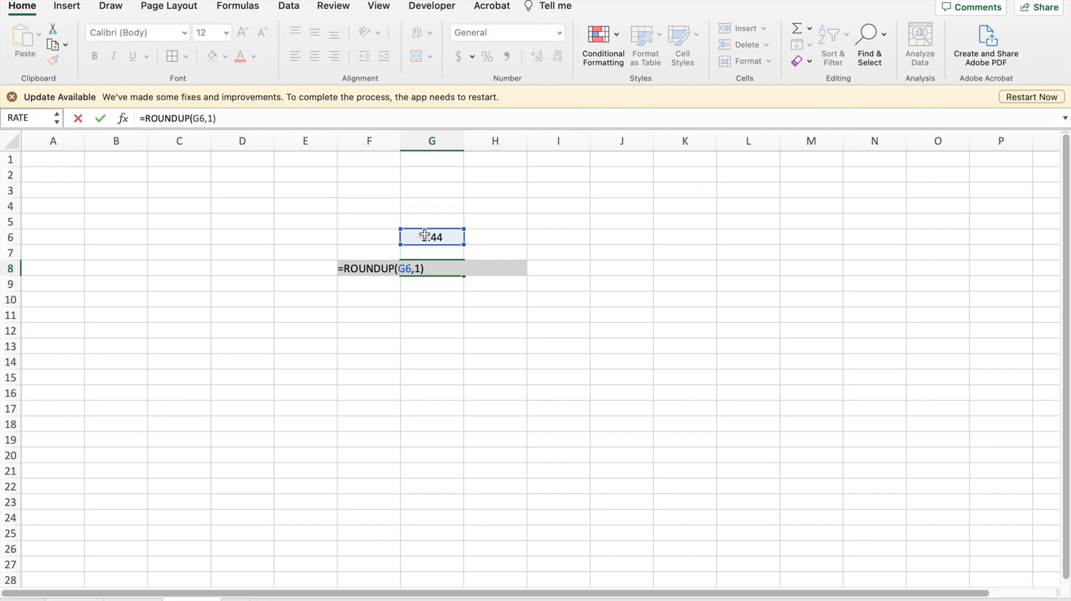
{"action": "key", "text": "Return"}
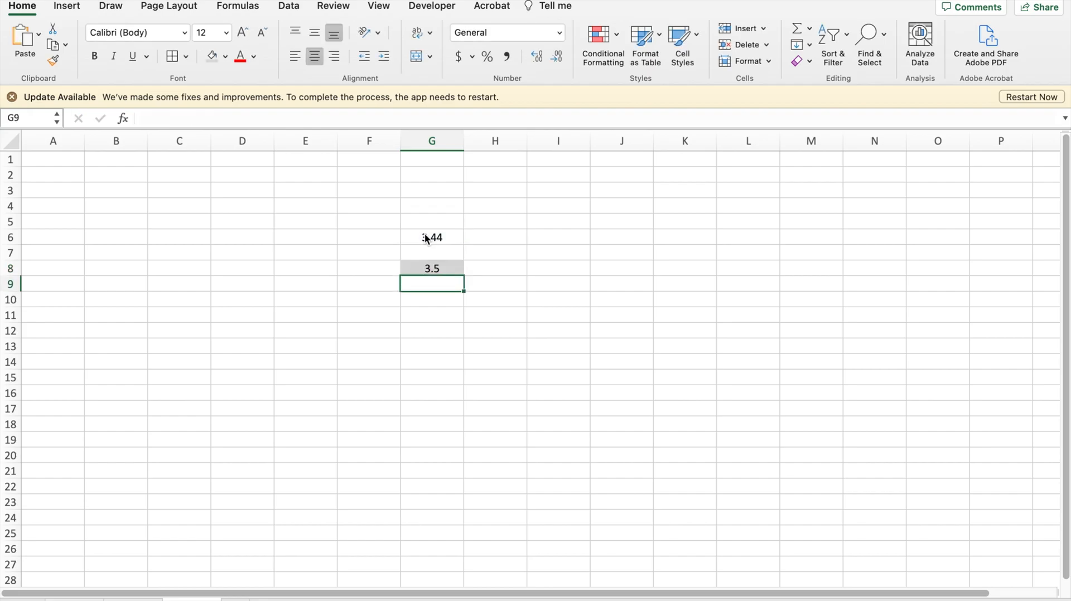
- Change the function in G8 to ROUNDDOWN, keeping the arguments, so the formula reads =ROUNDDOWN(G6,1)
{"action": "double_click", "coordinate": [432, 268]}
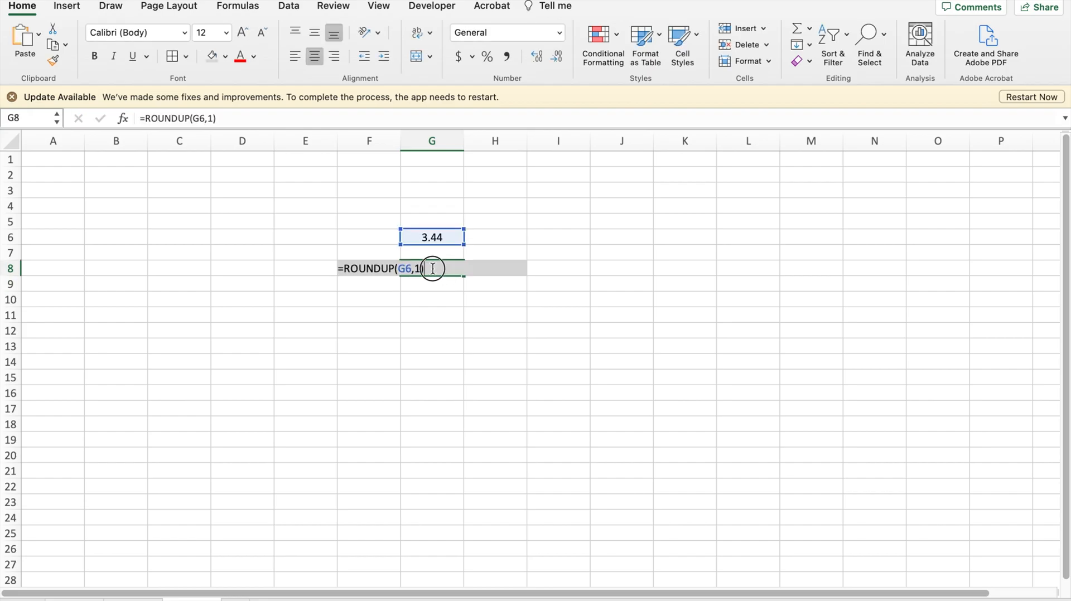
{"action": "key", "text": "Left"}
{"action": "key", "text": "Left"}
{"action": "key", "text": "Left"}
{"action": "key", "text": "Left"}
{"action": "key", "text": "Left"}
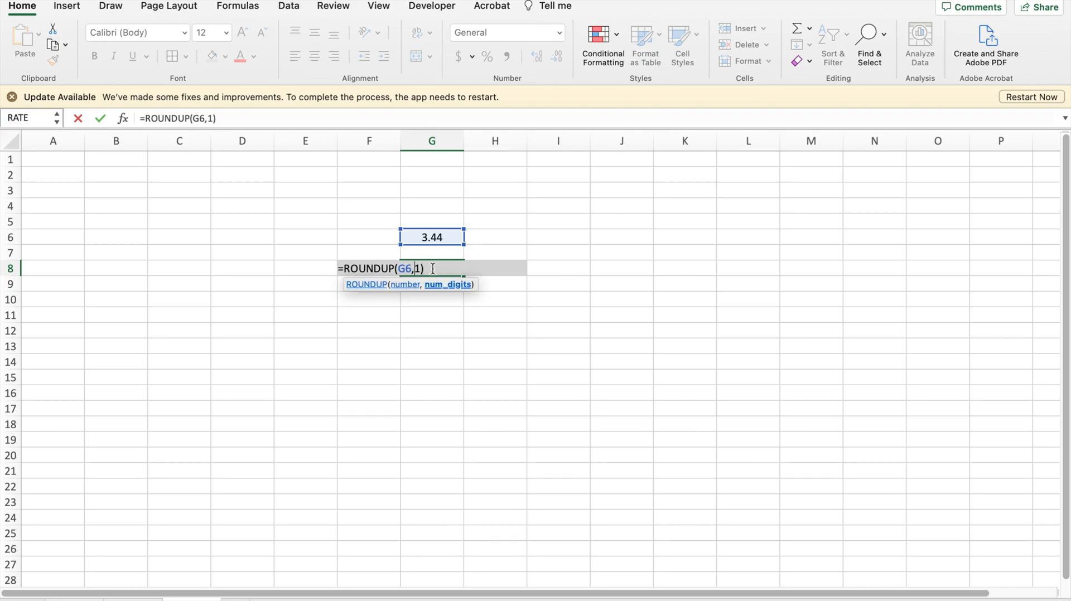
{"action": "key", "text": "BackSpace"}
{"action": "key", "text": "BackSpace"}
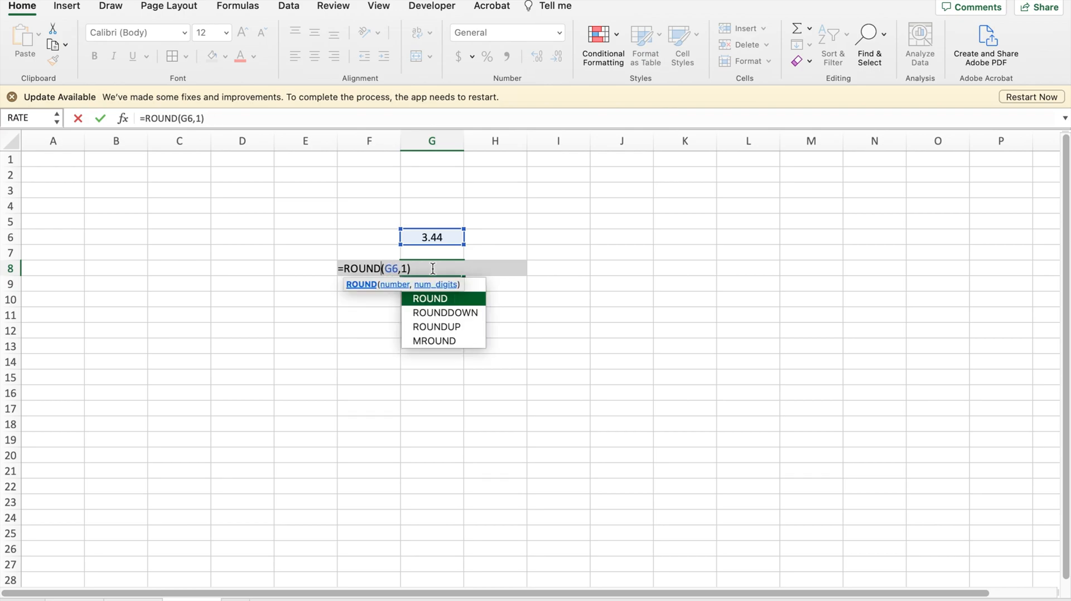
{"action": "double_click", "coordinate": [444, 316]}
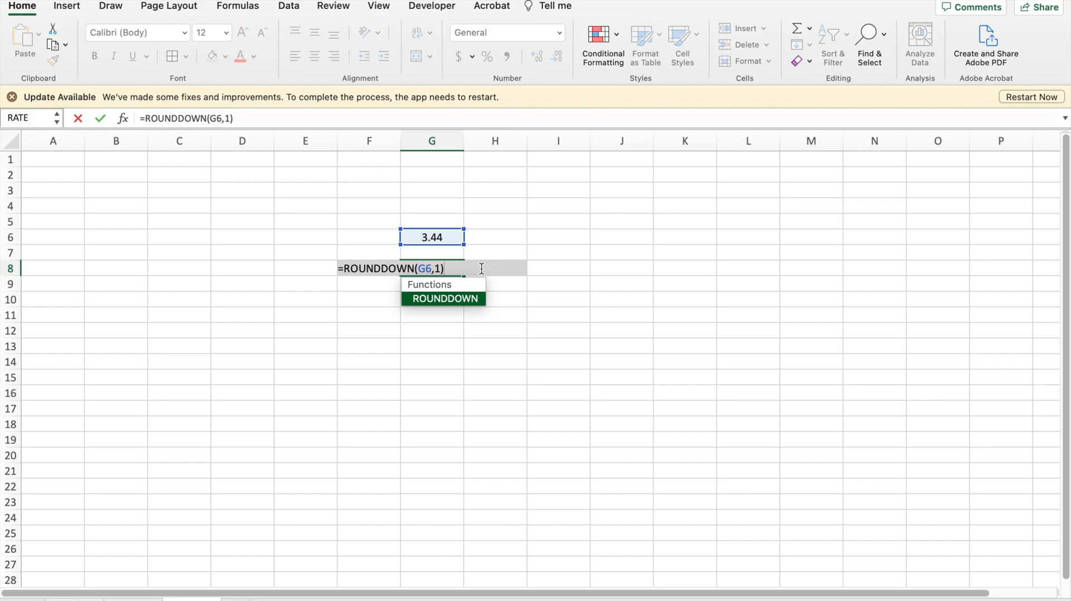
{"action": "key", "text": "Return"}
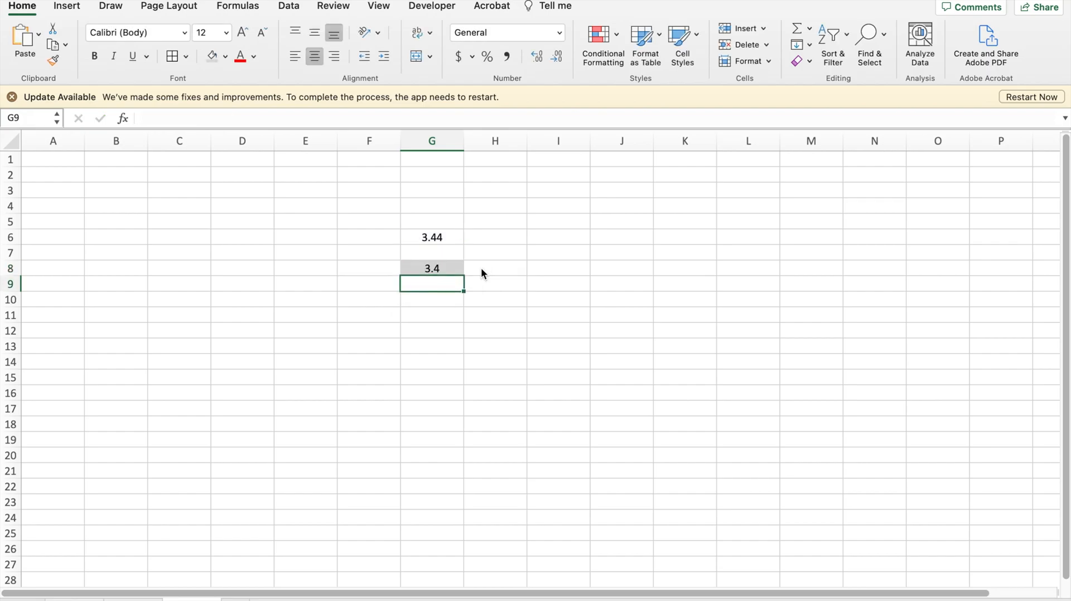
- Change the function in G8 to MROUND with a multiple of 1, so the formula reads =MROUND(G6,1)
{"action": "double_click", "coordinate": [427, 267]}
{"action": "left_click", "coordinate": [415, 269]}
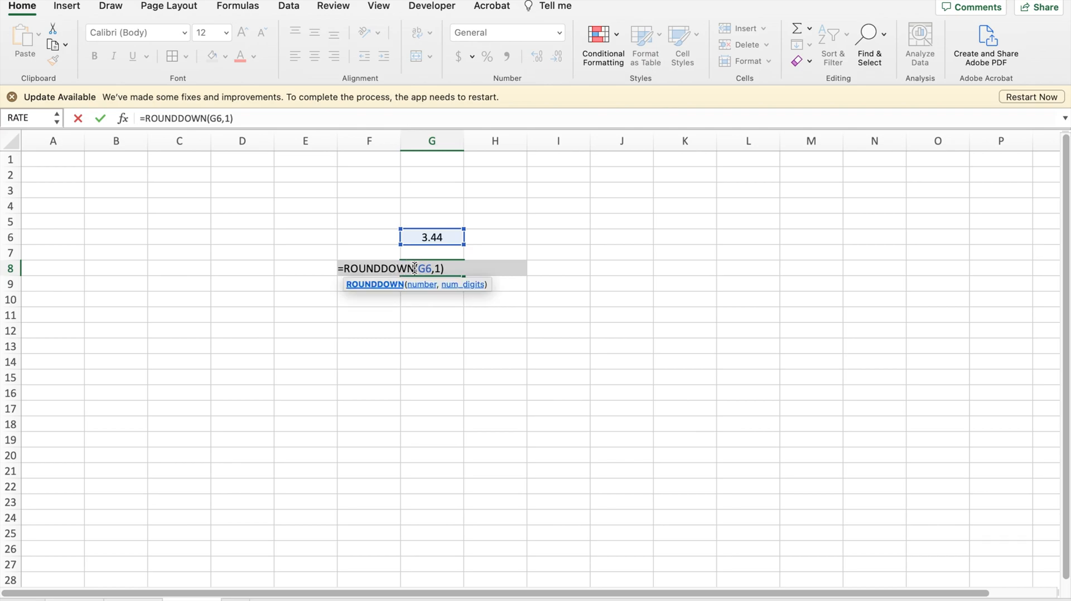
{"action": "key", "text": "BackSpace"}
{"action": "key", "text": "BackSpace"}
{"action": "key", "text": "BackSpace"}
{"action": "key", "text": "BackSpace"}
{"action": "key", "text": "BackSpace"}
{"action": "key", "text": "BackSpace"}
{"action": "key", "text": "BackSpace"}
{"action": "key", "text": "BackSpace"}
{"action": "key", "text": "BackSpace"}
{"action": "key", "text": "BackSpace"}
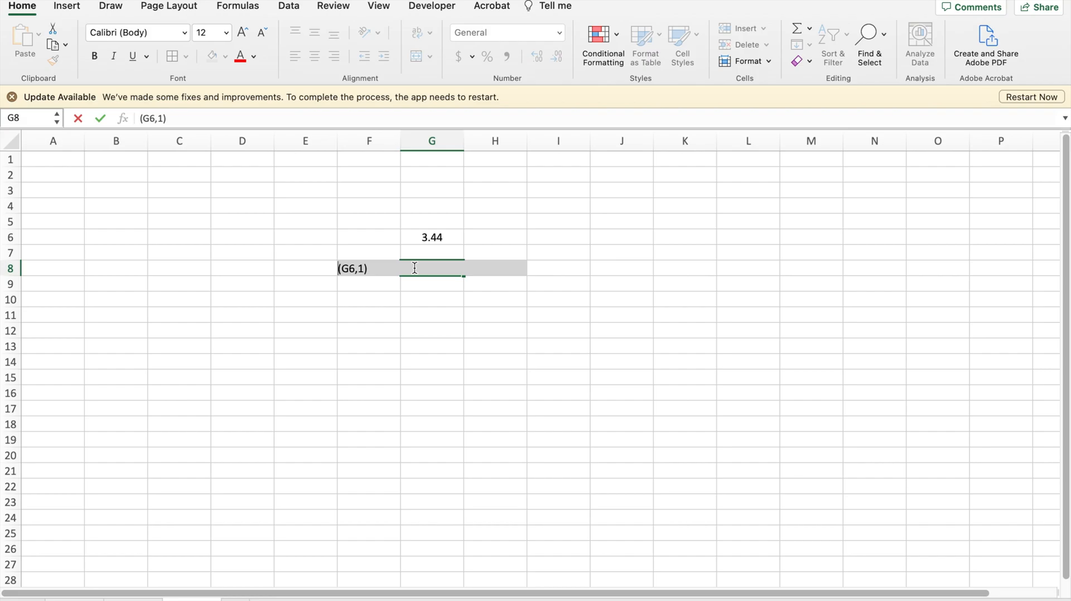
{"action": "type", "text": "=mround"}
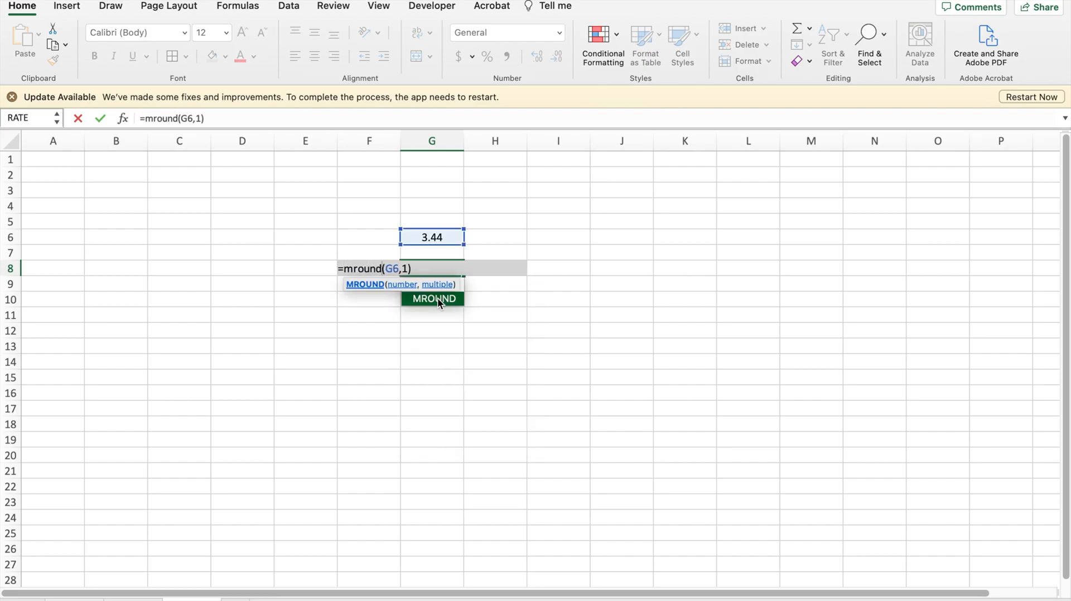
{"action": "left_click", "coordinate": [437, 298]}
{"action": "left_click", "coordinate": [421, 267]}
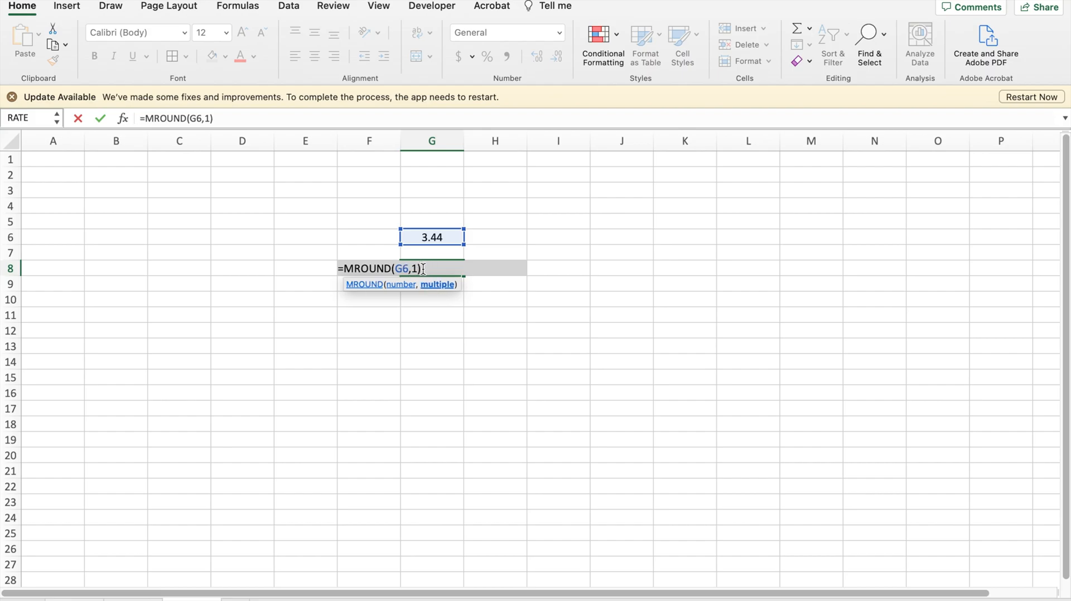
{"action": "left_click", "coordinate": [422, 269]}
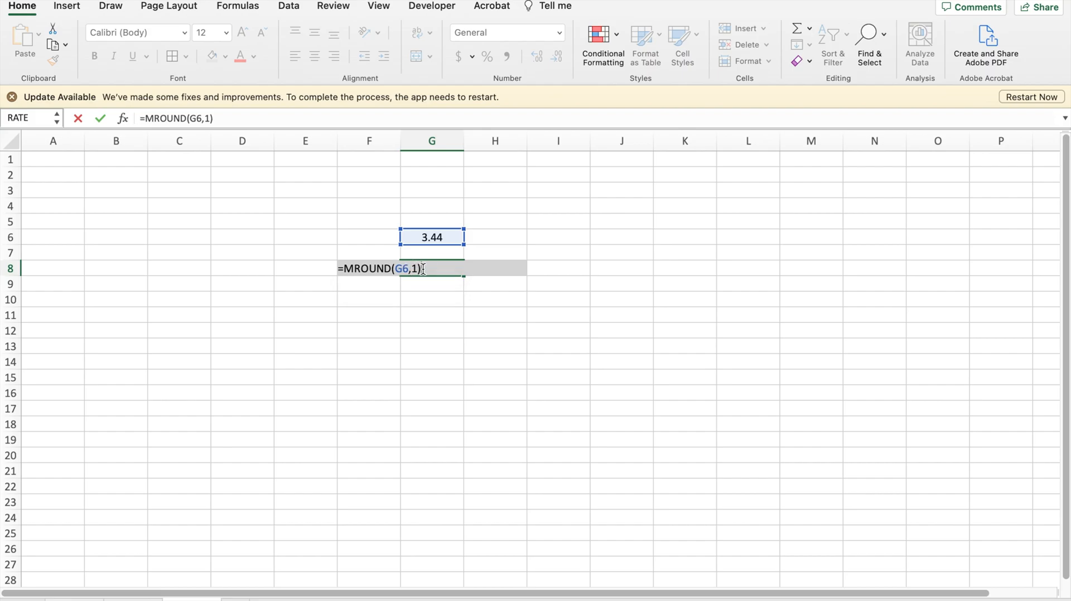
{"action": "key", "text": "Return"}
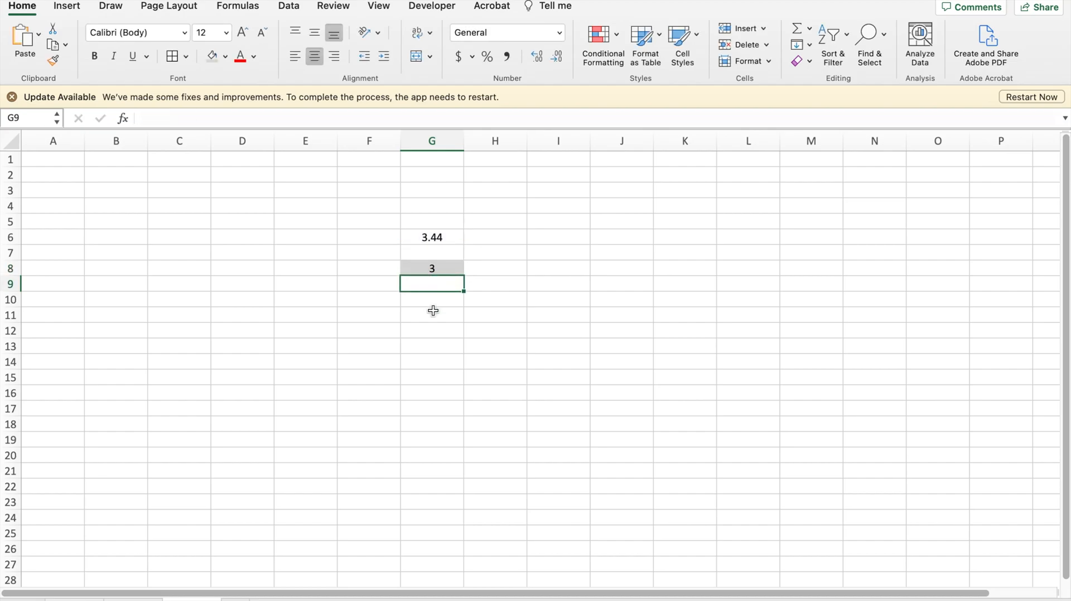
- Change the function in G8 from MROUND to CEILING, keeping the arguments, so the formula reads =CEILING(G6,1)
{"action": "left_click", "coordinate": [443, 268]}
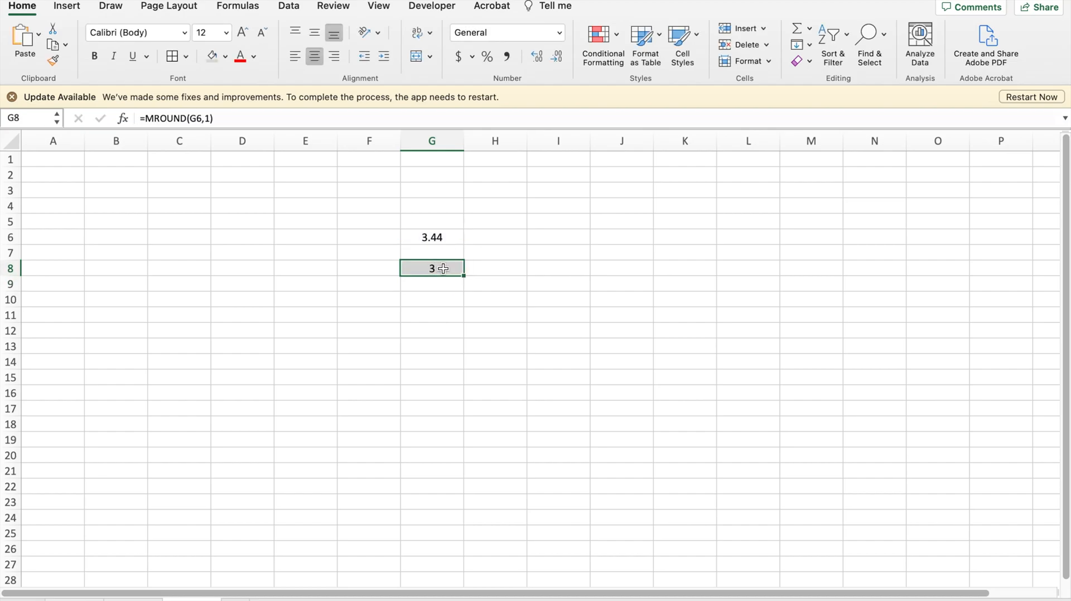
{"action": "double_click", "coordinate": [443, 268]}
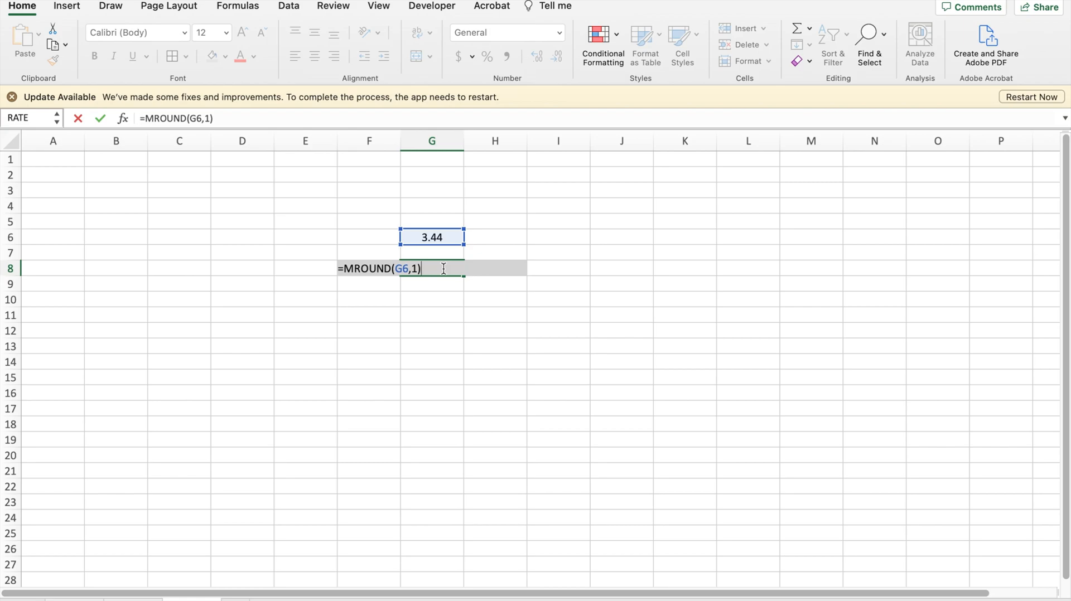
{"action": "key", "text": "Left"}
{"action": "key", "text": "Left"}
{"action": "key", "text": "Left"}
{"action": "key", "text": "Left"}
{"action": "key", "text": "Left"}
{"action": "key", "text": "Left"}
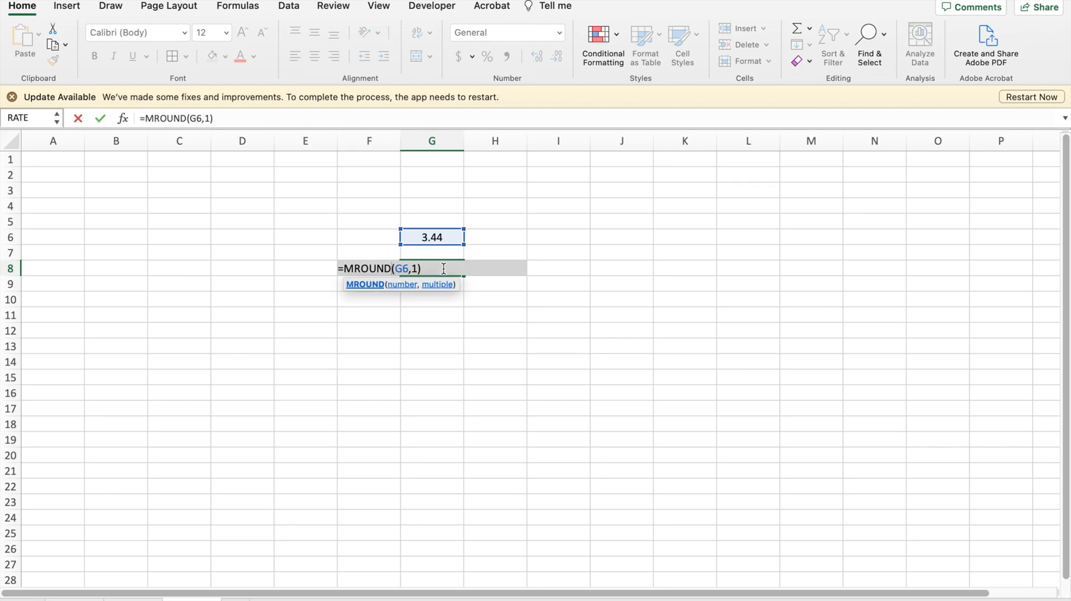
{"action": "key", "text": "BackSpace"}
{"action": "key", "text": "BackSpace"}
{"action": "key", "text": "BackSpace"}
{"action": "key", "text": "BackSpace"}
{"action": "key", "text": "BackSpace"}
{"action": "key", "text": "BackSpace"}
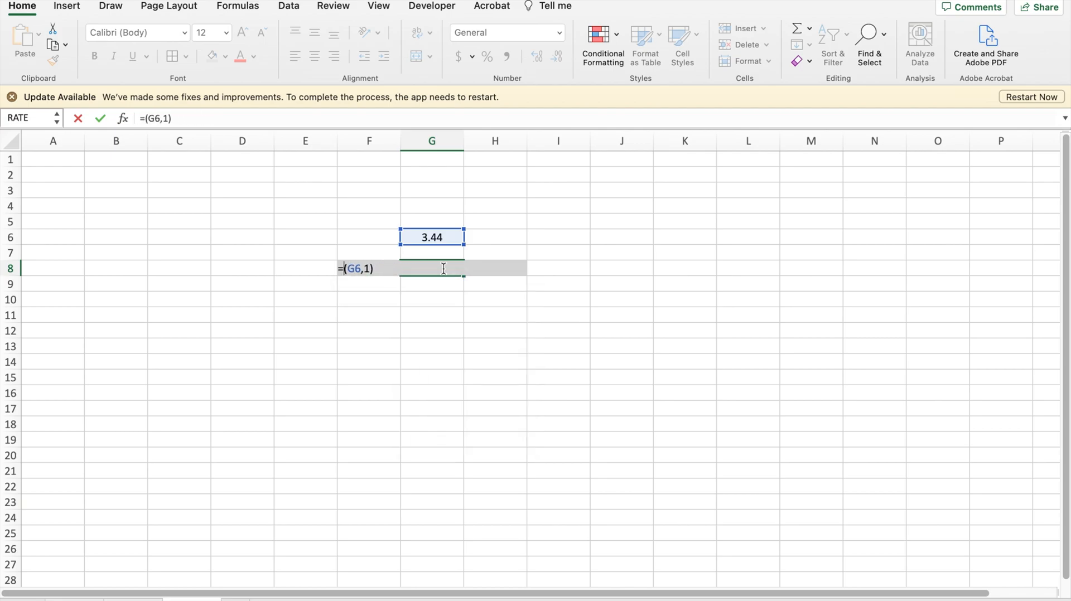
{"action": "type", "text": "C"}
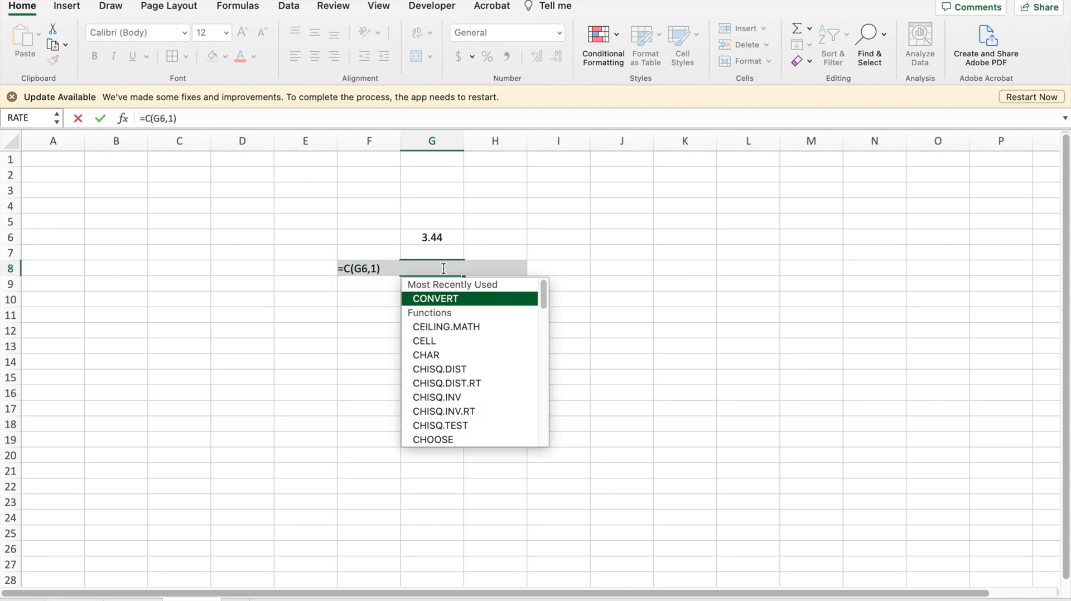
{"action": "type", "text": "ei"}
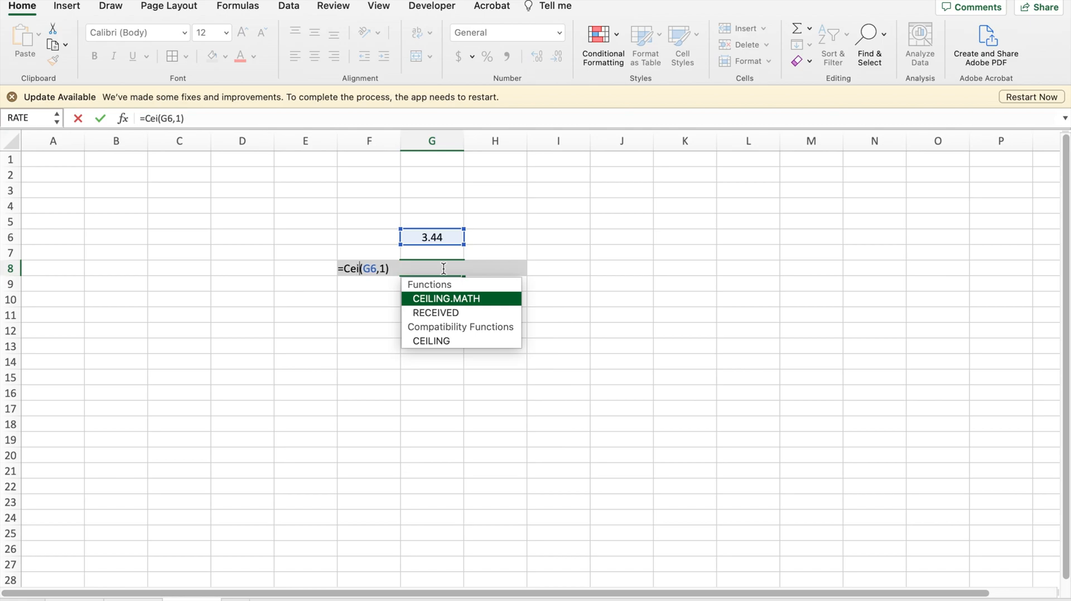
{"action": "left_click", "coordinate": [450, 341]}
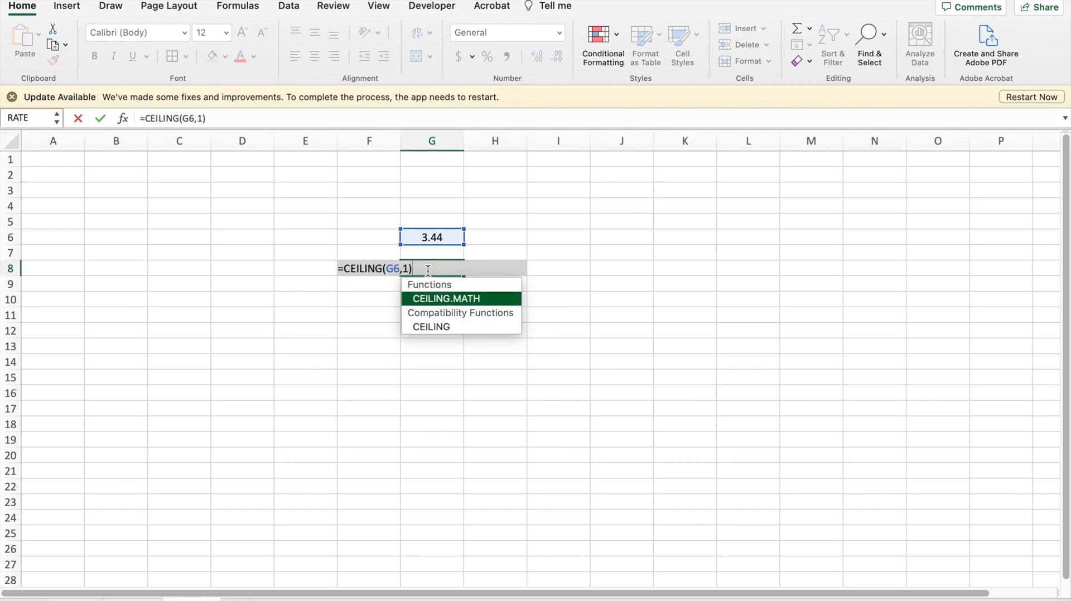
{"action": "left_click", "coordinate": [406, 270]}
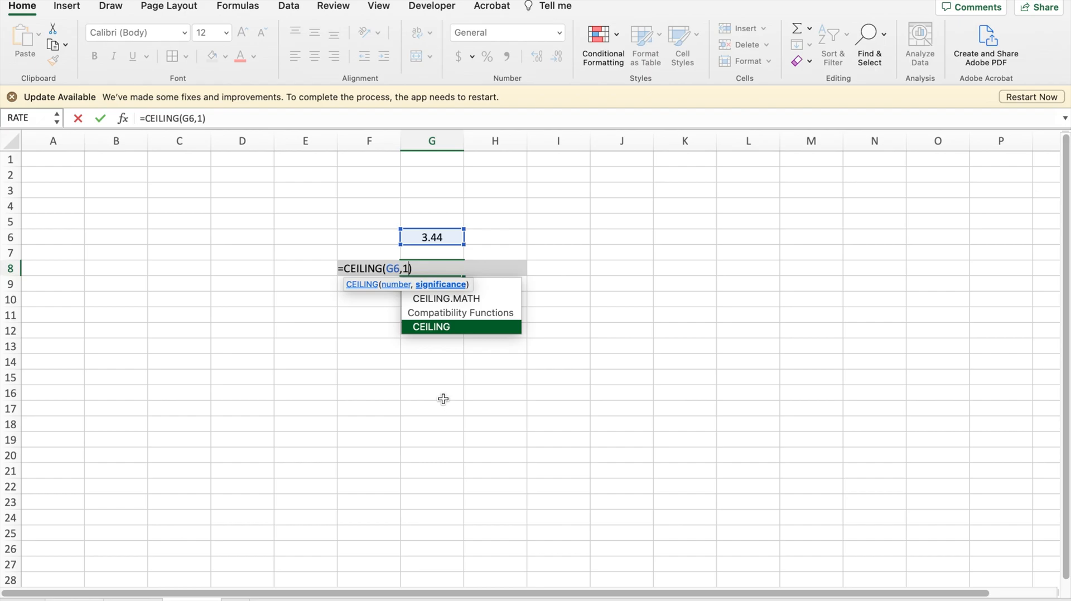
{"action": "key", "text": "Return"}
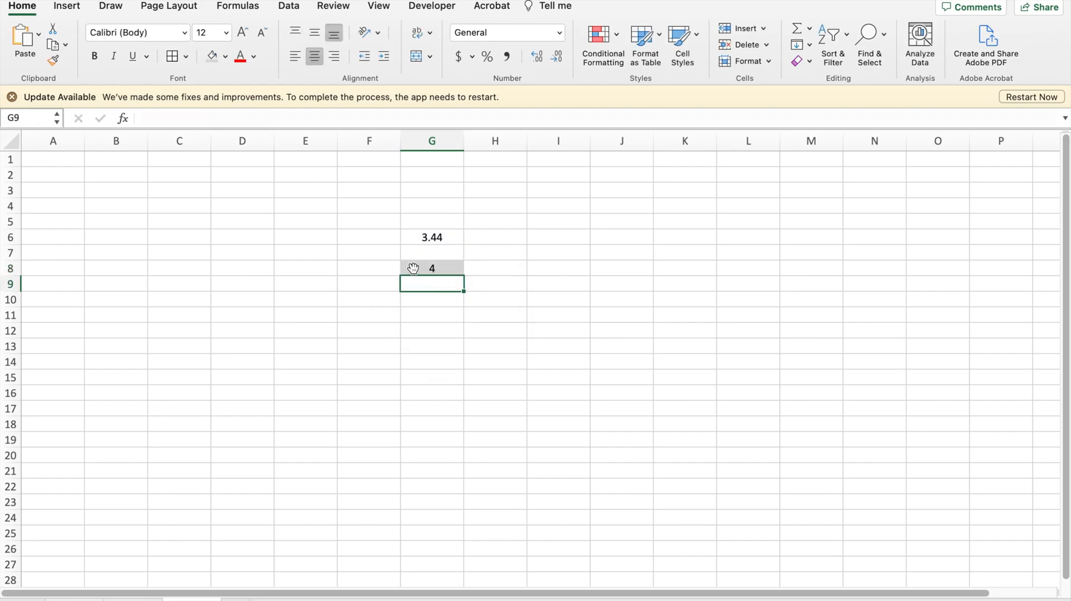
- Replace the CEILING function in G8 with FLOOR, keeping a significance of 1, so the formula reads =FLOOR(G6,1)
{"action": "left_click", "coordinate": [430, 268]}
{"action": "double_click", "coordinate": [438, 268]}
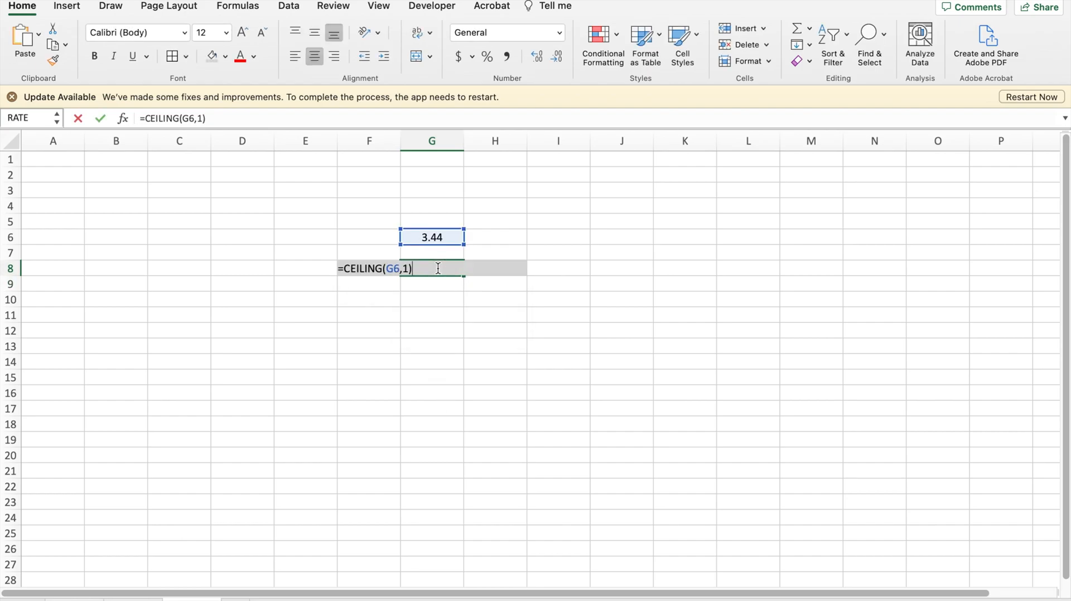
{"action": "key", "text": "Left"}
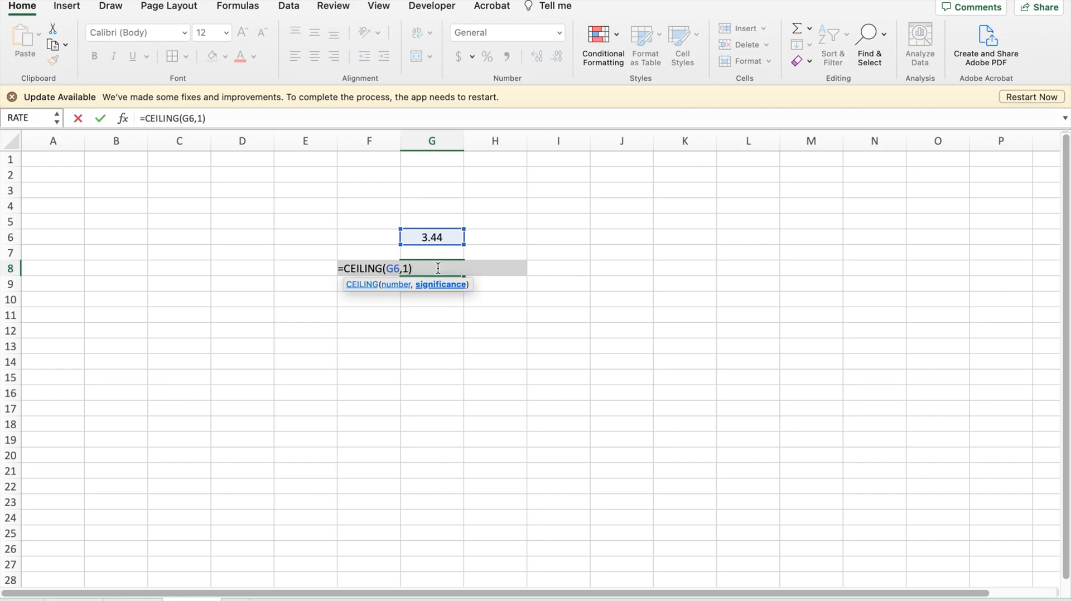
{"action": "key", "text": "Left"}
{"action": "key", "text": "Left"}
{"action": "key", "text": "Left"}
{"action": "key", "text": "Left"}
{"action": "key", "text": "Left"}
{"action": "key", "text": "BackSpace"}
{"action": "key", "text": "BackSpace"}
{"action": "key", "text": "BackSpace"}
{"action": "key", "text": "BackSpace"}
{"action": "key", "text": "BackSpace"}
{"action": "key", "text": "BackSpace"}
{"action": "key", "text": "BackSpace"}
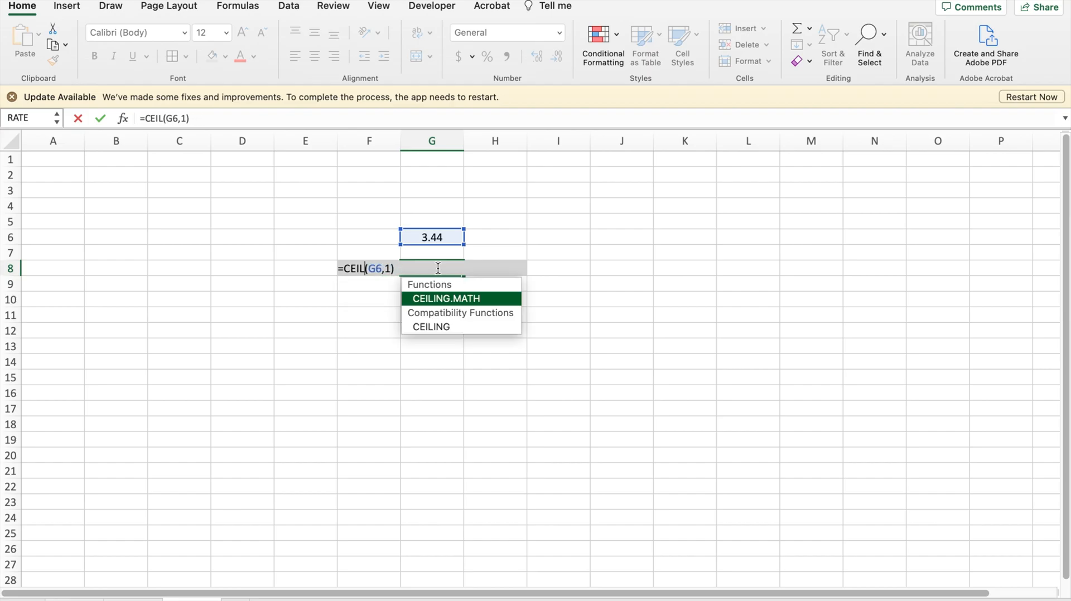
{"action": "type", "text": "Flor"}
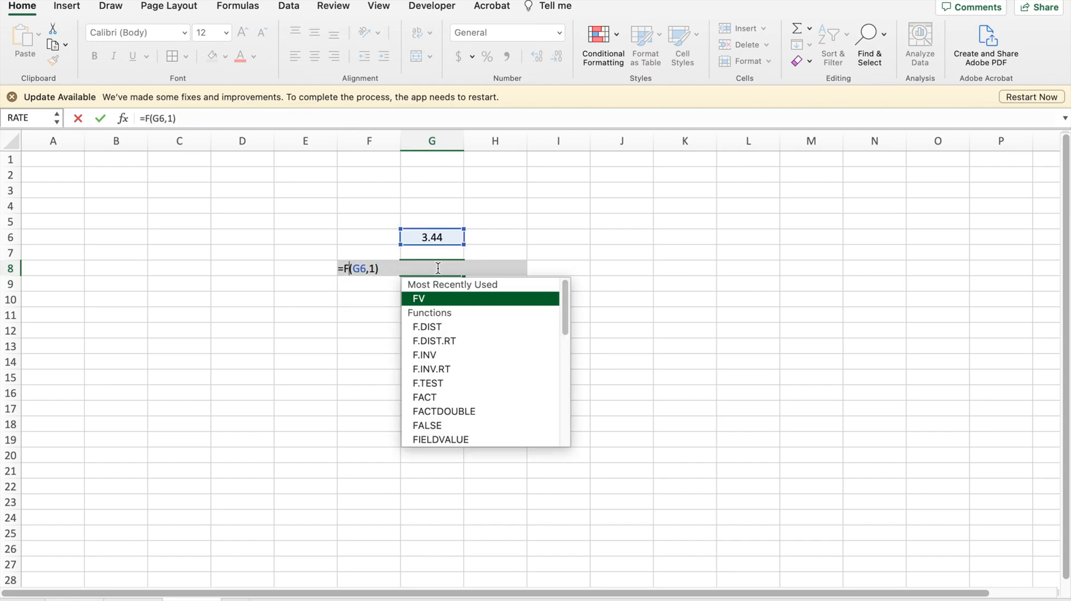
{"action": "key", "text": "BackSpace"}
{"action": "type", "text": "or"}
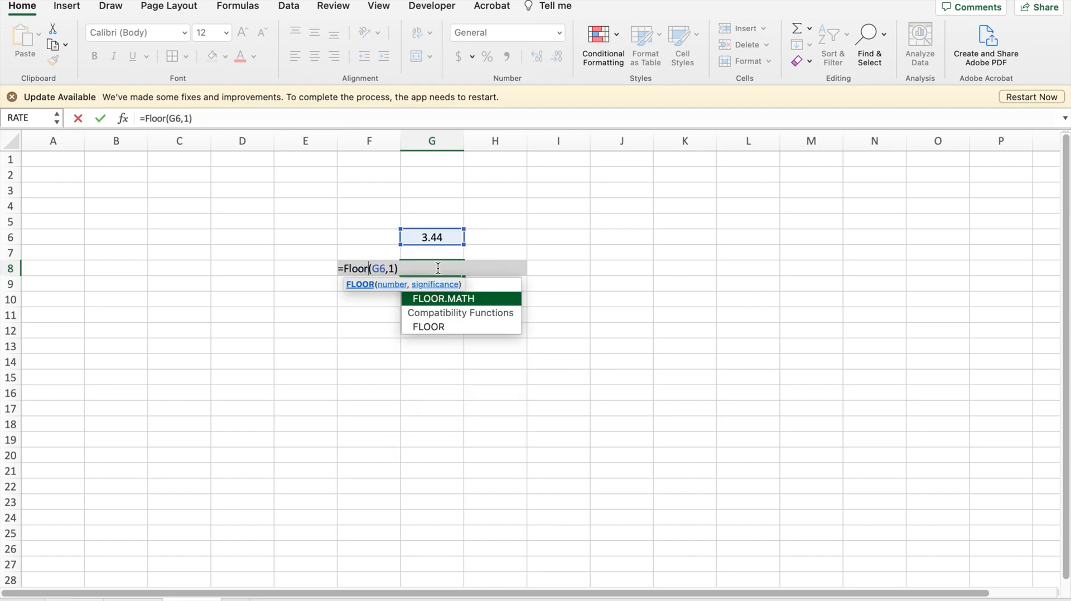
{"action": "left_click", "coordinate": [438, 328]}
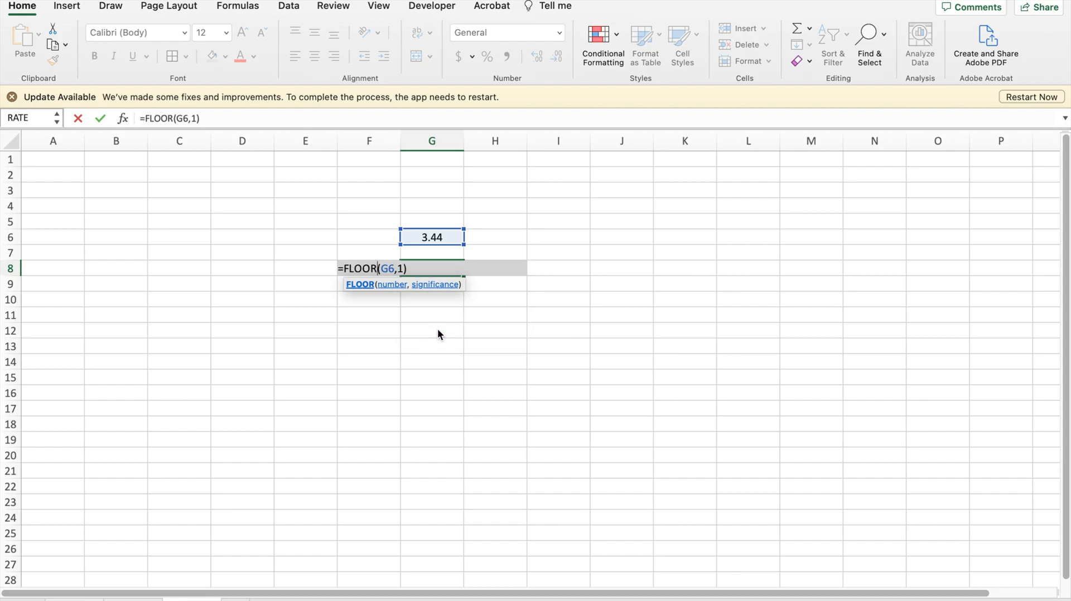
{"action": "left_click", "coordinate": [416, 265]}
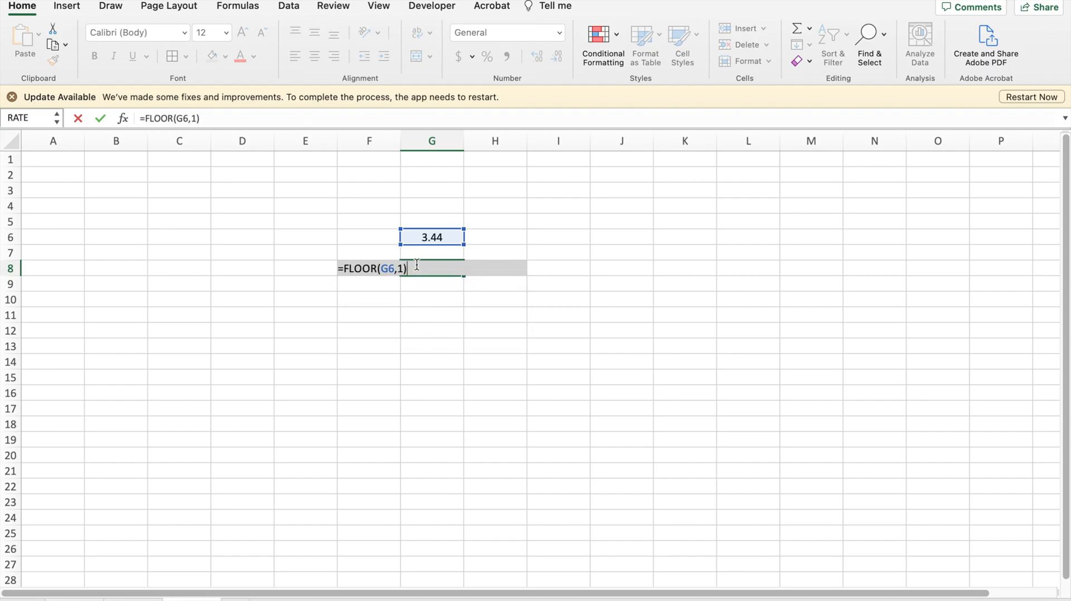
{"action": "key", "text": "Return"}
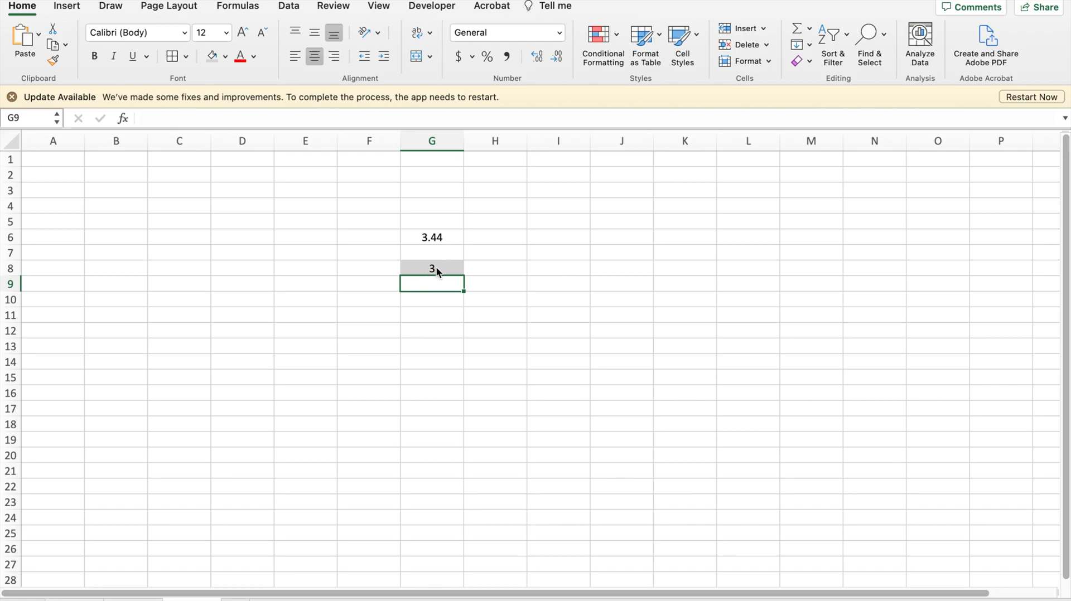
- Change the function in G8 to INT and remove the second argument, so the formula reads =INT(G6)
{"action": "left_click", "coordinate": [450, 269]}
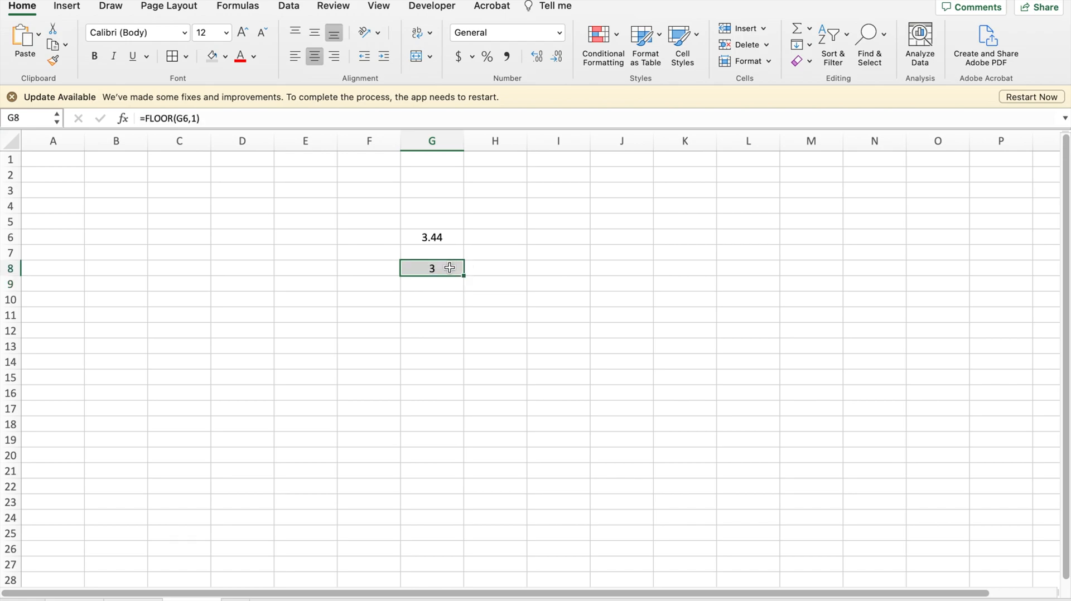
{"action": "double_click", "coordinate": [448, 268]}
{"action": "left_click", "coordinate": [379, 268]}
{"action": "key", "text": "BackSpace"}
{"action": "key", "text": "BackSpace"}
{"action": "key", "text": "BackSpace"}
{"action": "key", "text": "BackSpace"}
{"action": "key", "text": "BackSpace"}
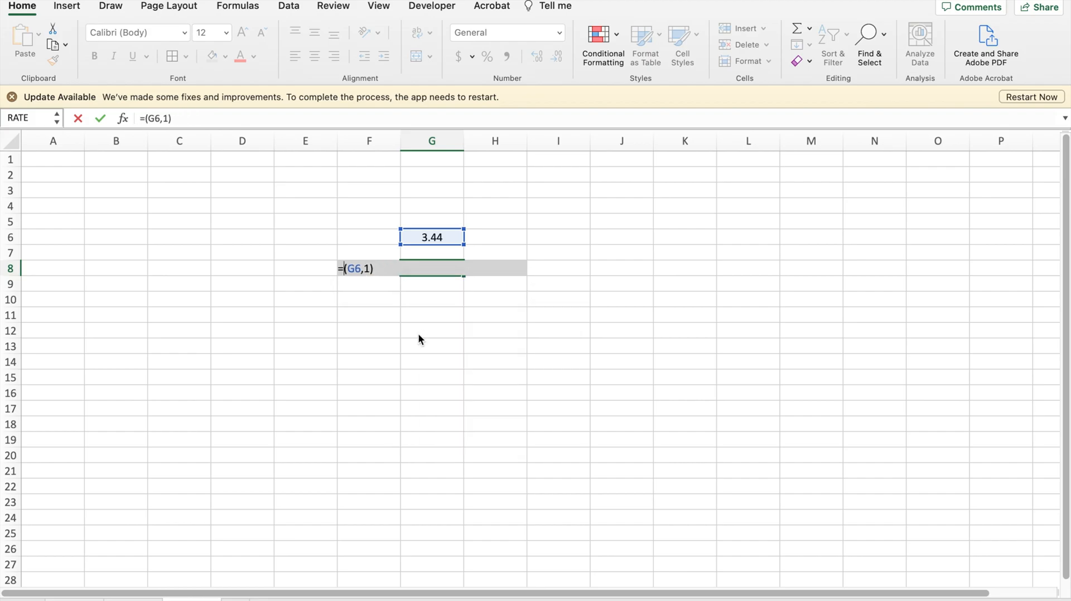
{"action": "type", "text": "Int"}
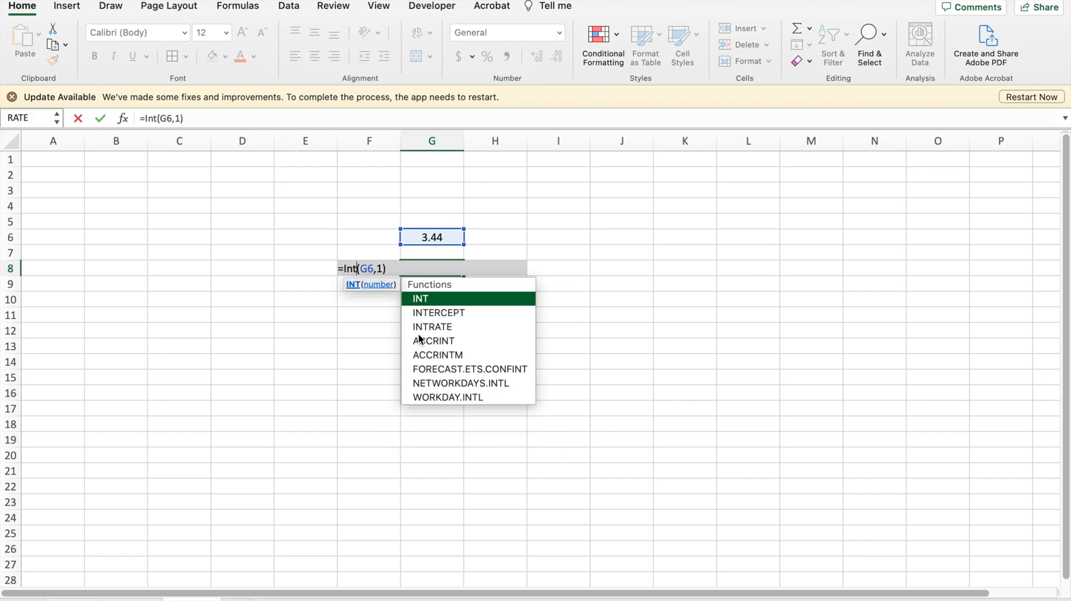
{"action": "double_click", "coordinate": [431, 301]}
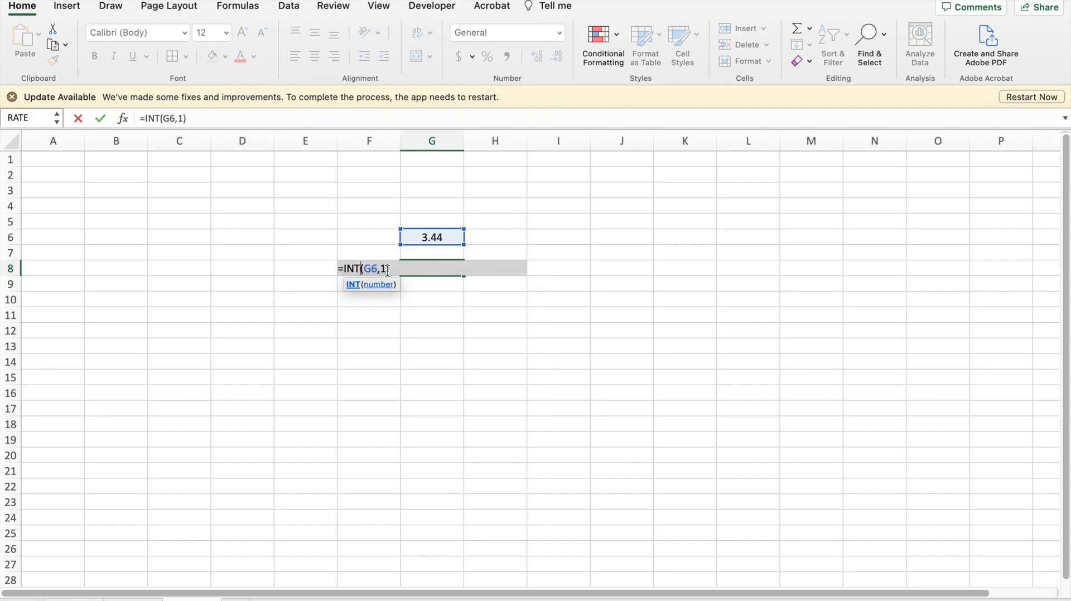
{"action": "key", "text": "BackSpace"}
{"action": "key", "text": "BackSpace"}
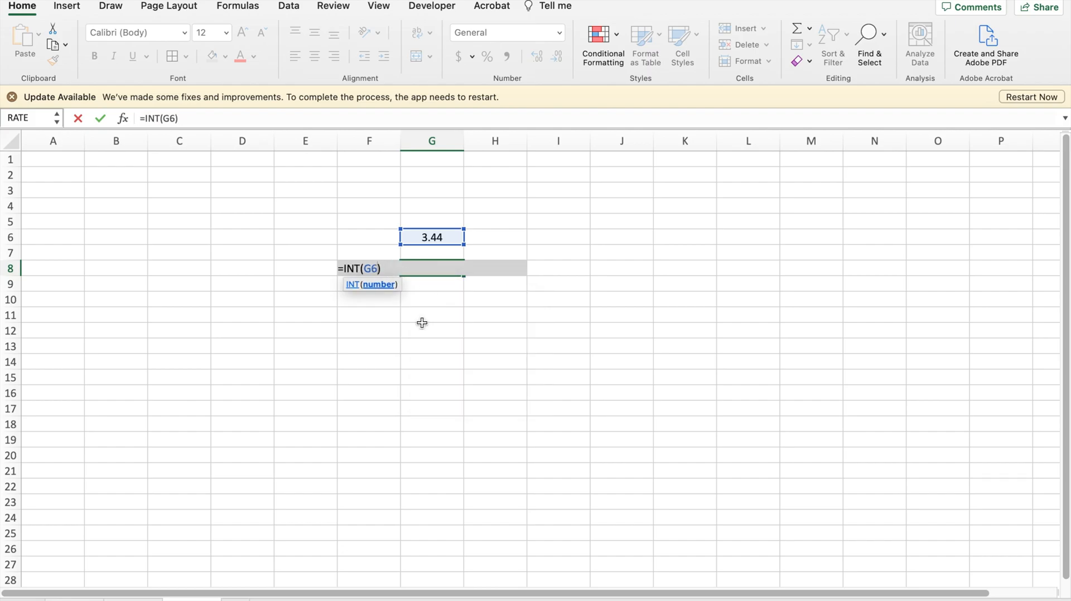
{"action": "key", "text": "Return"}
{"action": "left_click", "coordinate": [434, 331]}
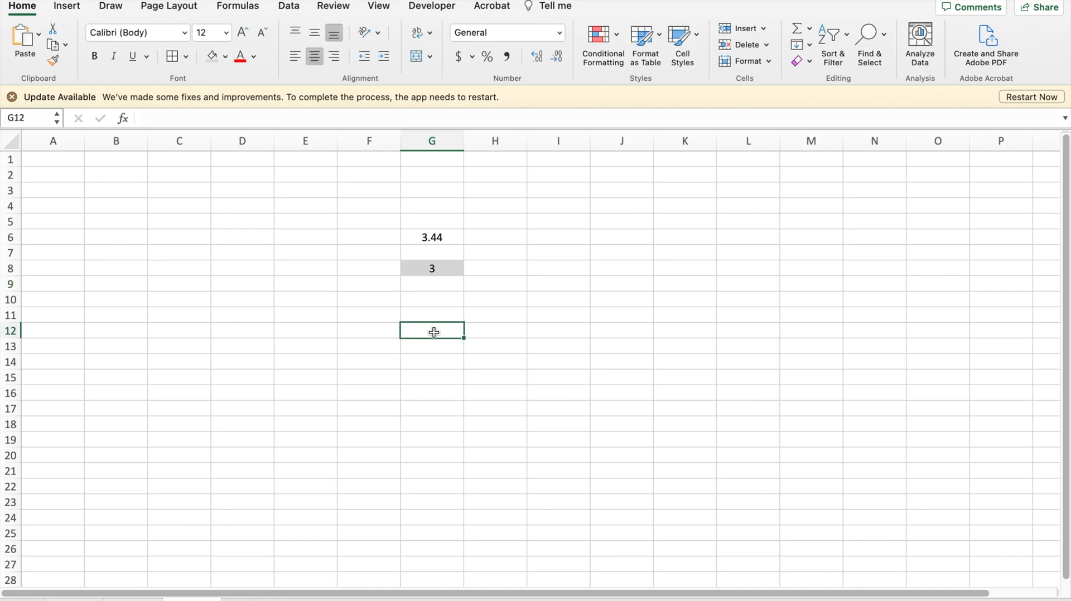